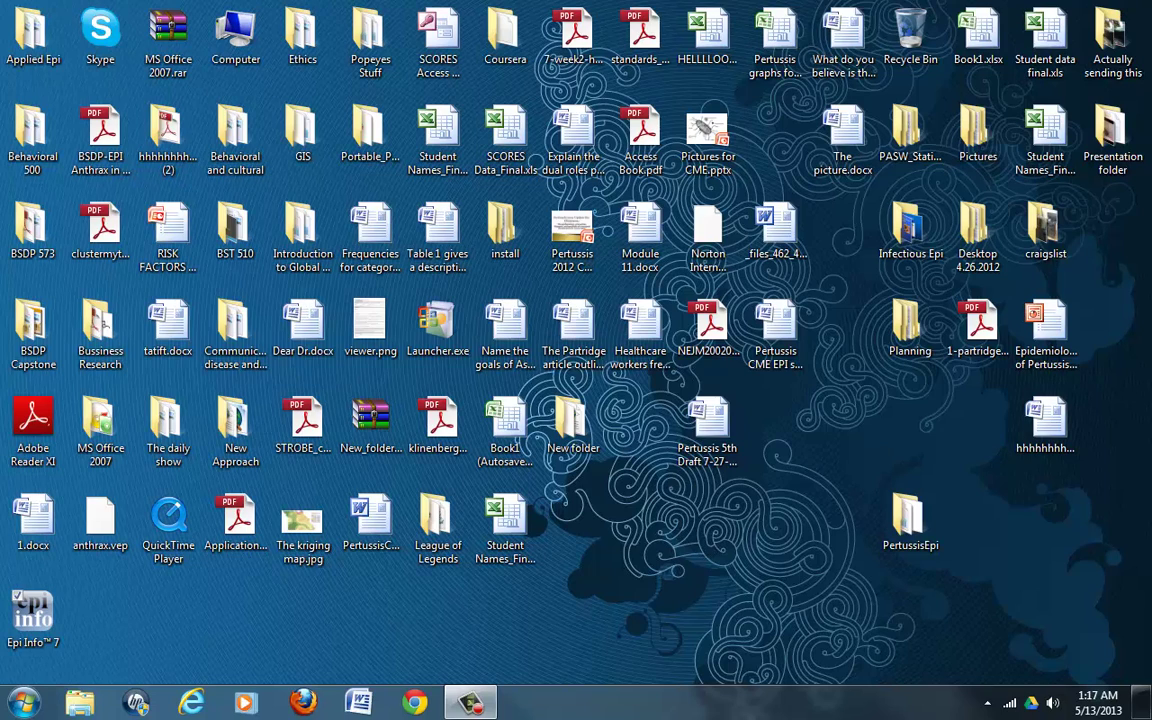
Step: Launch Google Chrome from the taskbar
click(415, 703)
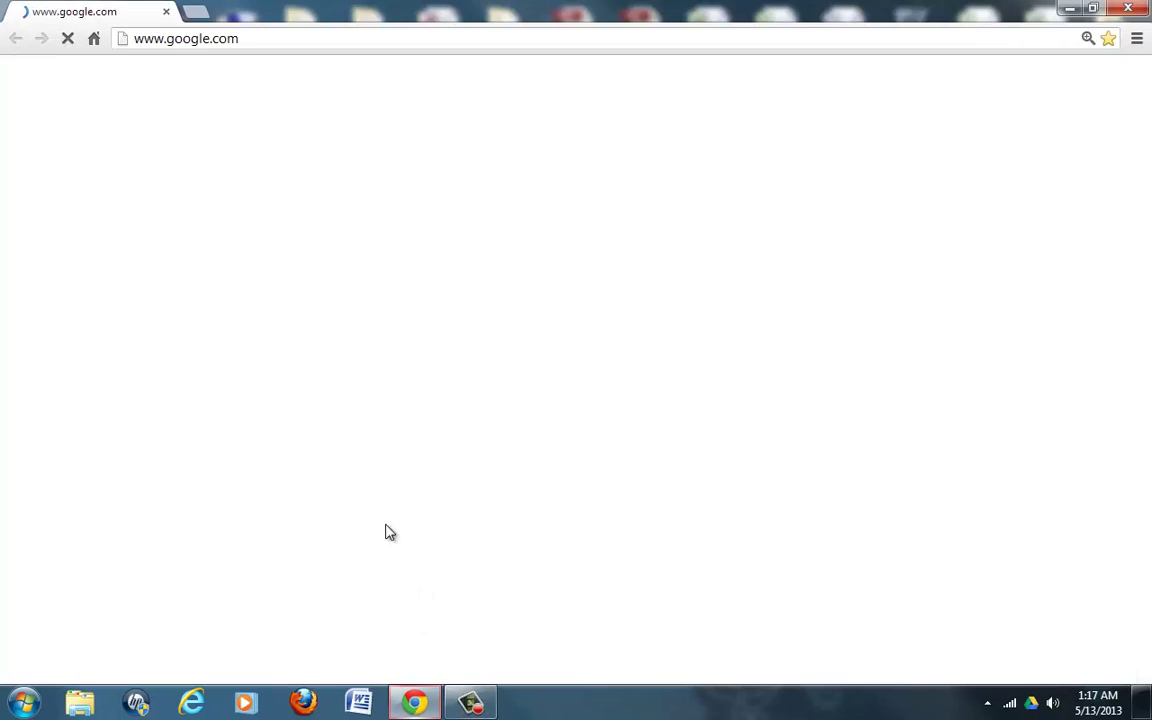
Step: Search Google for 'epi info 7' and open the 'CDC - Epi Info - Version 7 Download' page
click(318, 30)
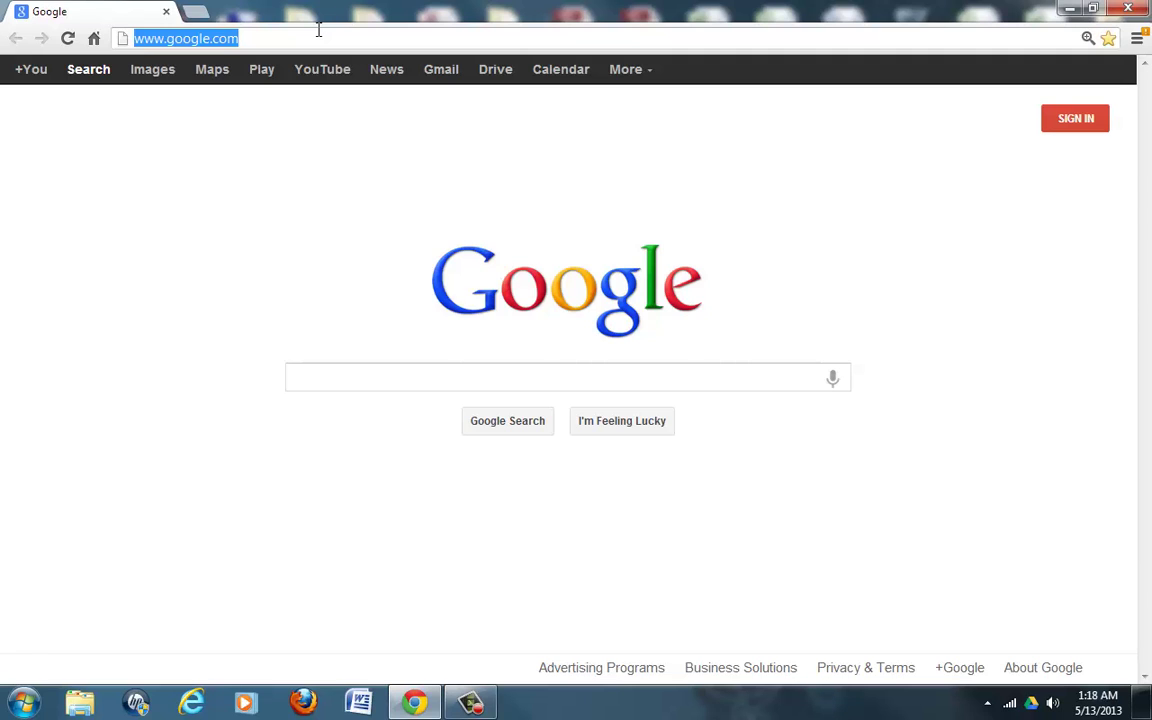
text(ep)
key(Right)
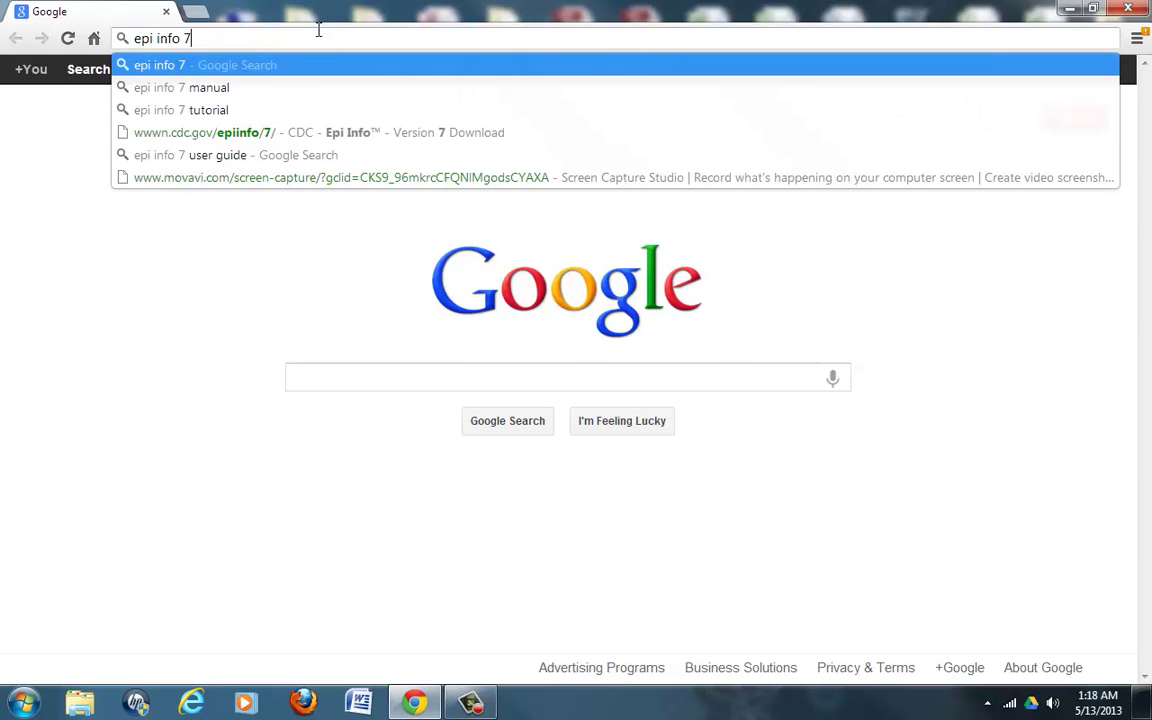
key(Return)
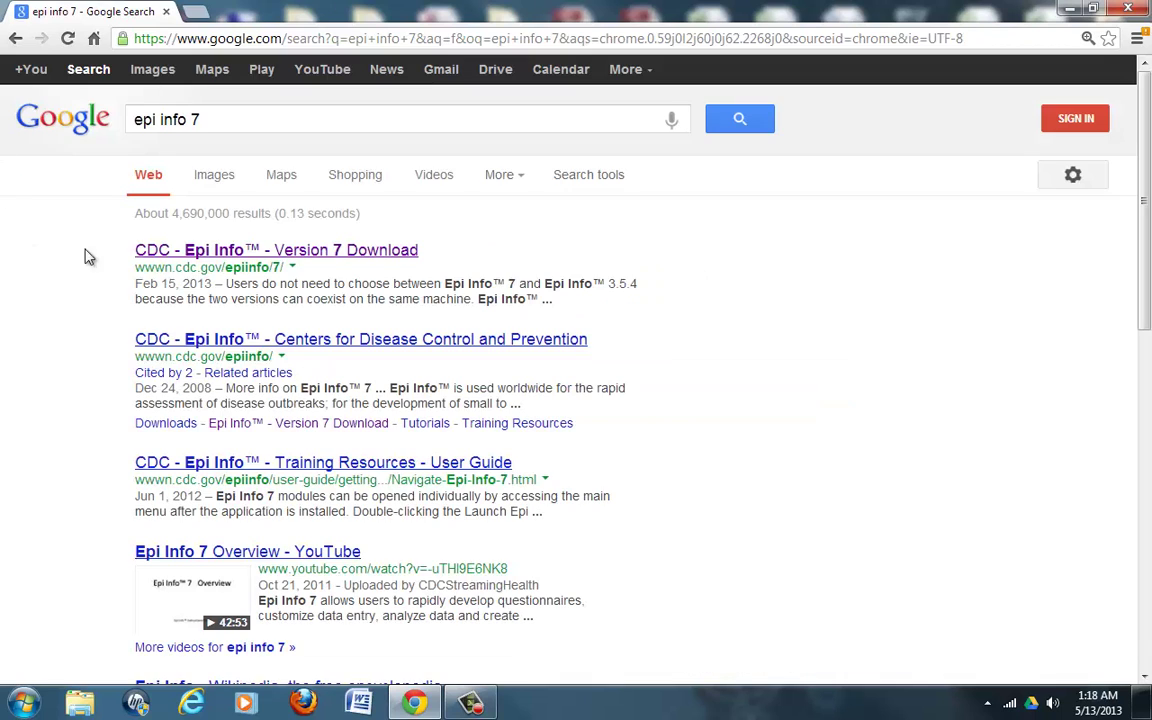
click(228, 256)
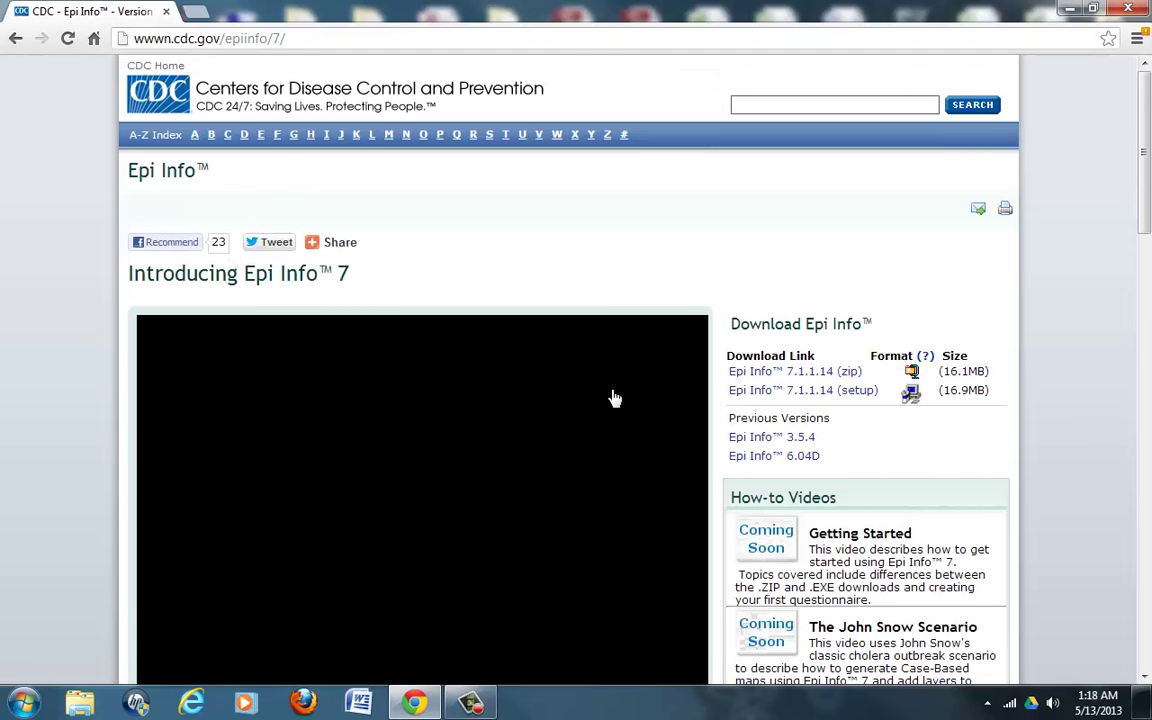
scroll(757, 333, down, 2)
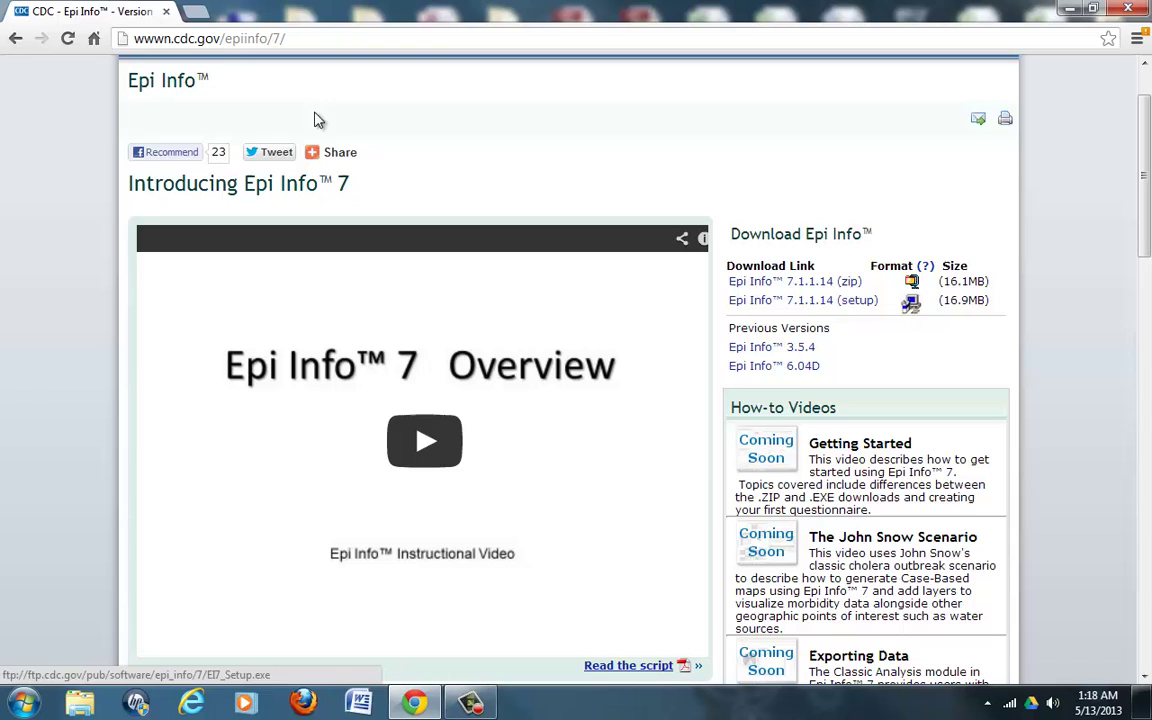
click(17, 40)
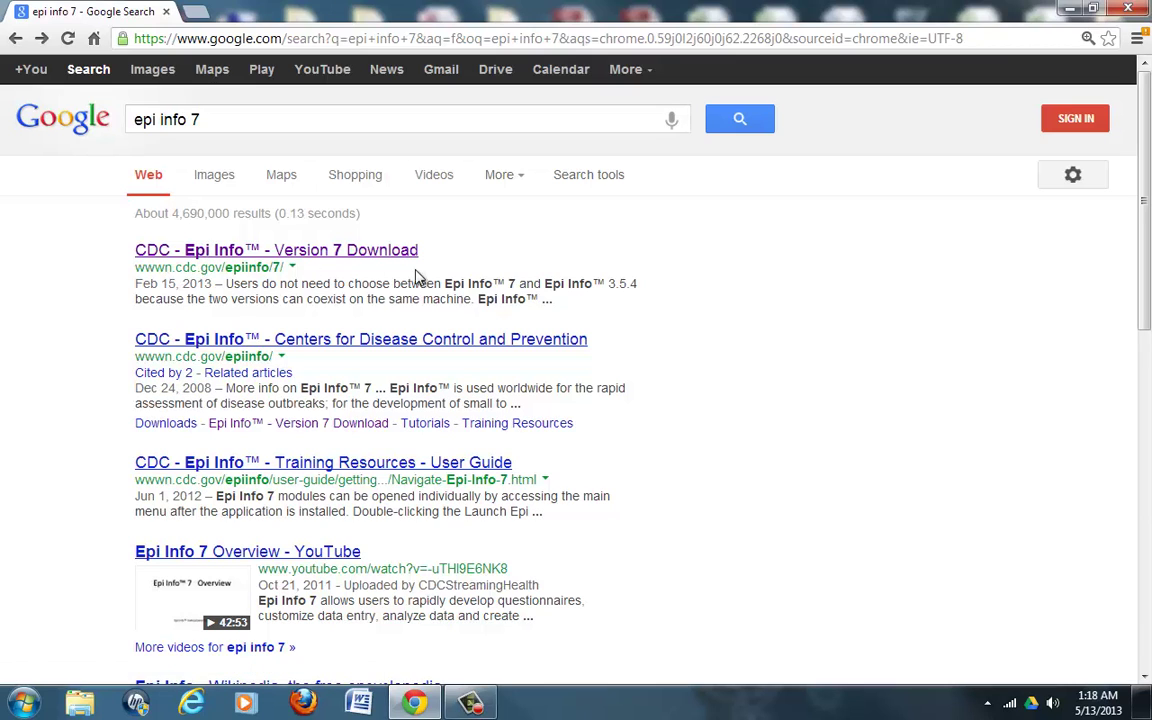
click(253, 251)
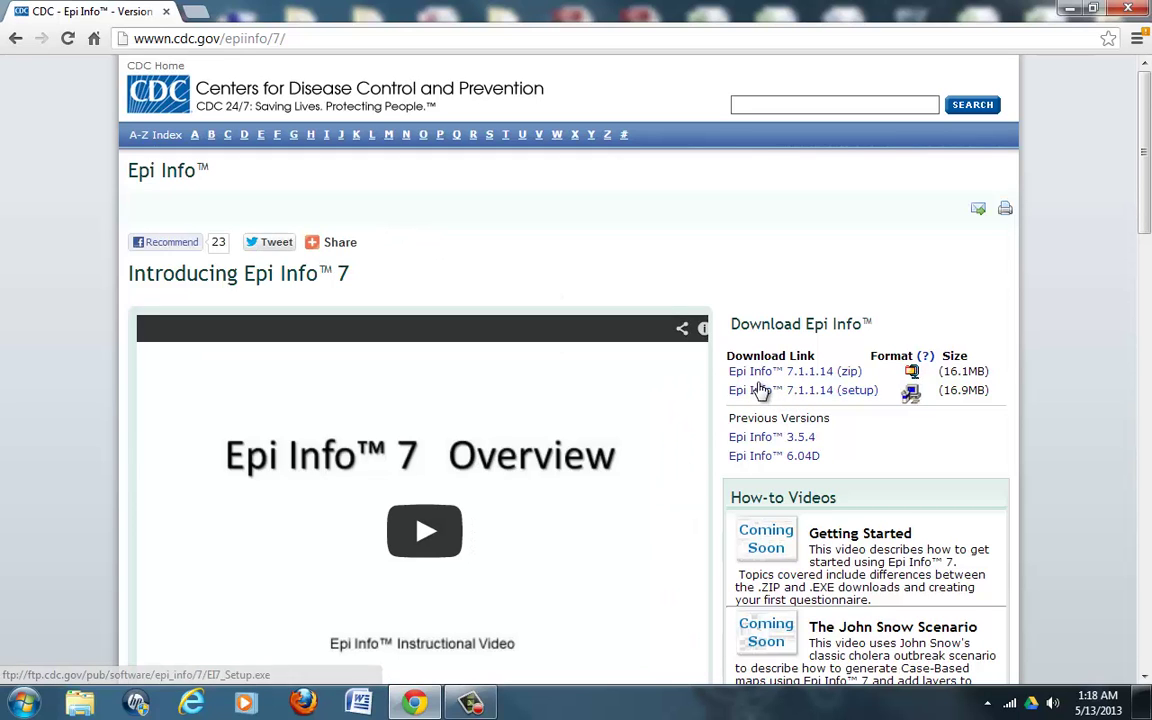
Step: Close Chrome, launch Epi Info 7 and go to Create Forms
click(1130, 10)
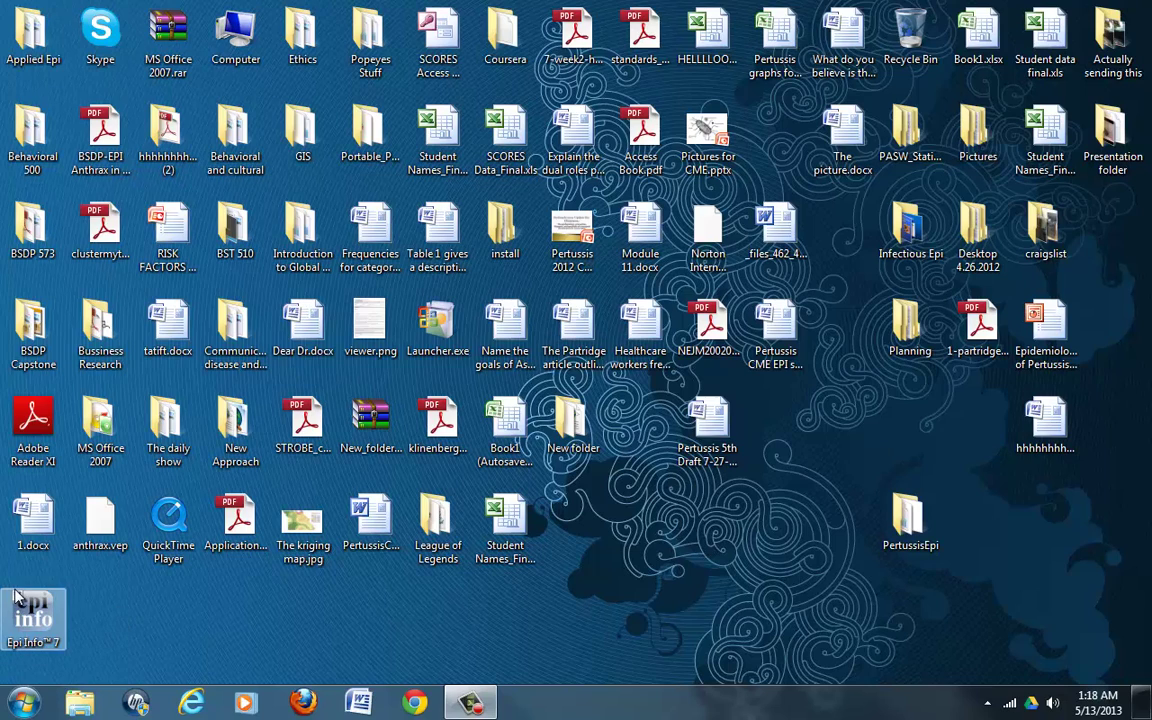
click(50, 620)
double_click(50, 620)
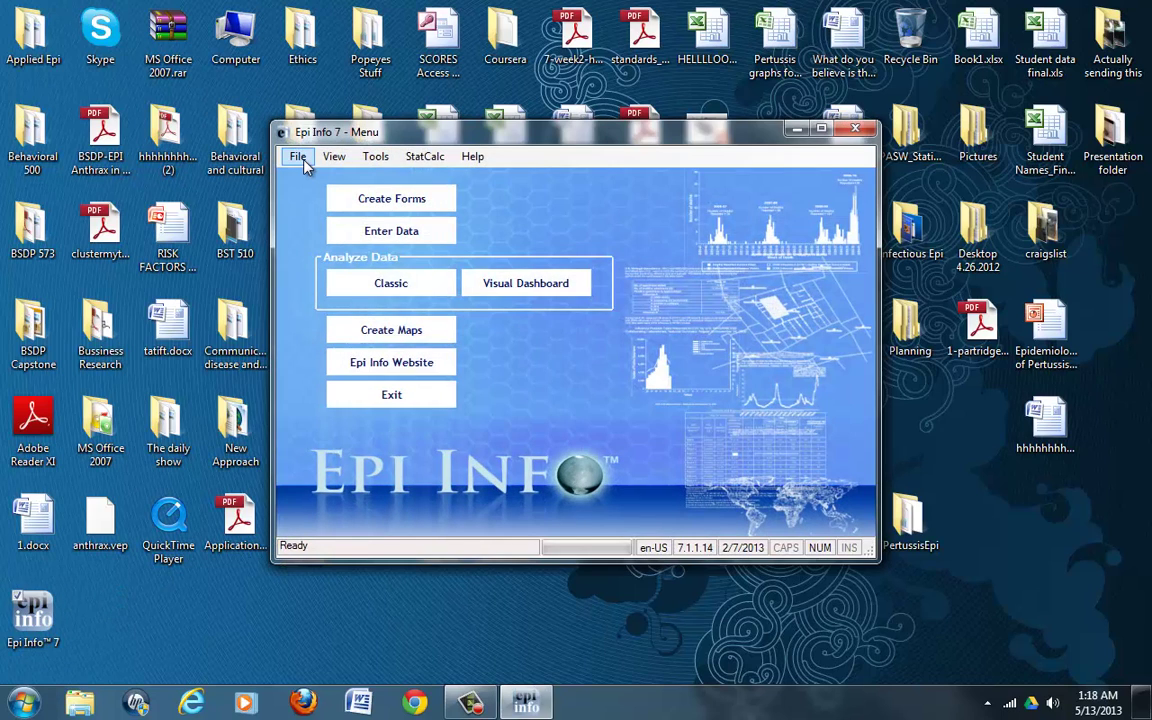
click(405, 203)
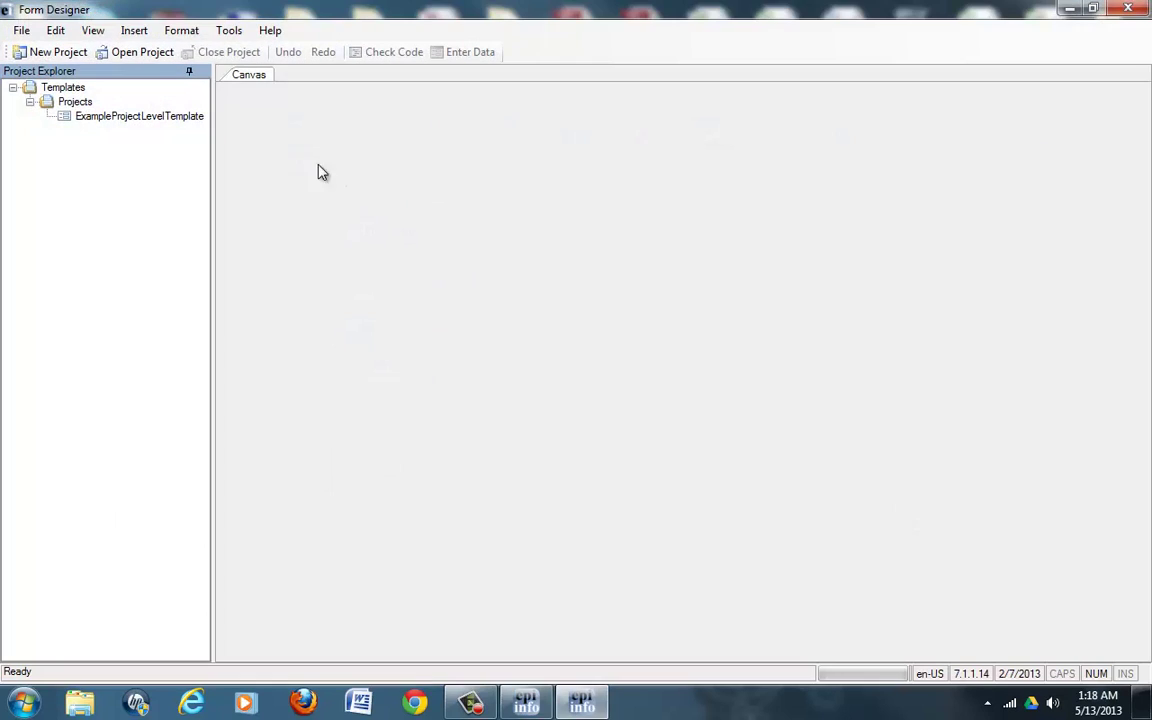
Step: Create a new project named Trail1 with a form also named Trail1
click(43, 58)
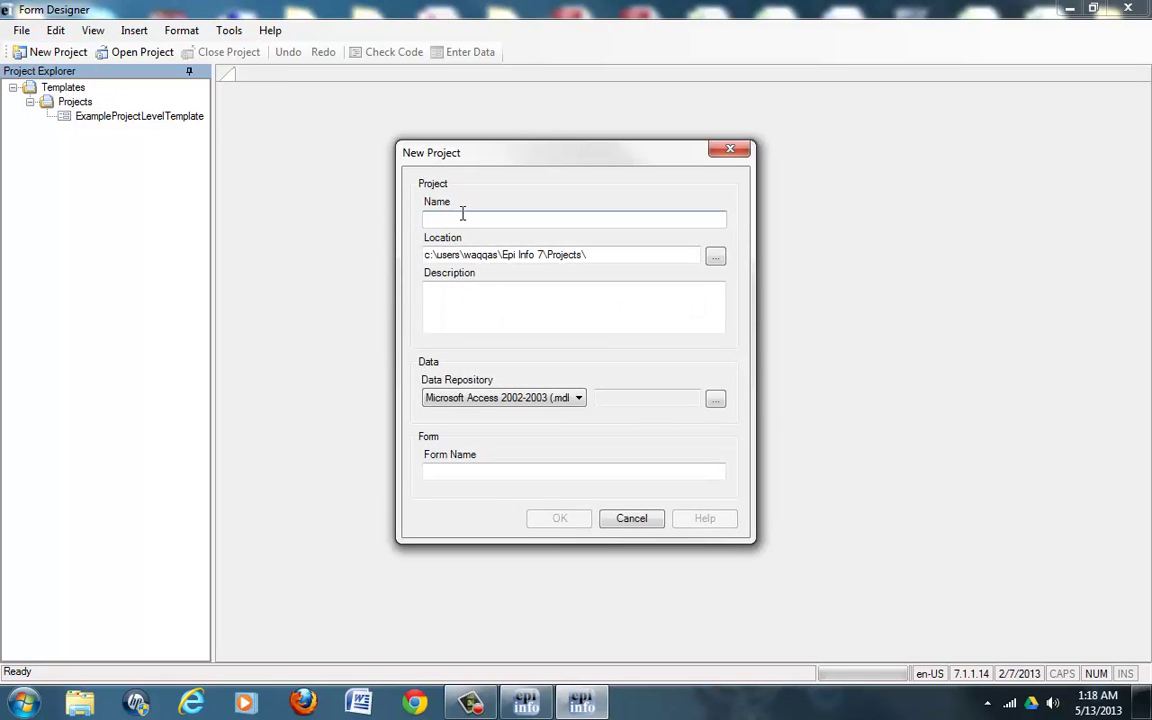
text(Trail1)
click(442, 471)
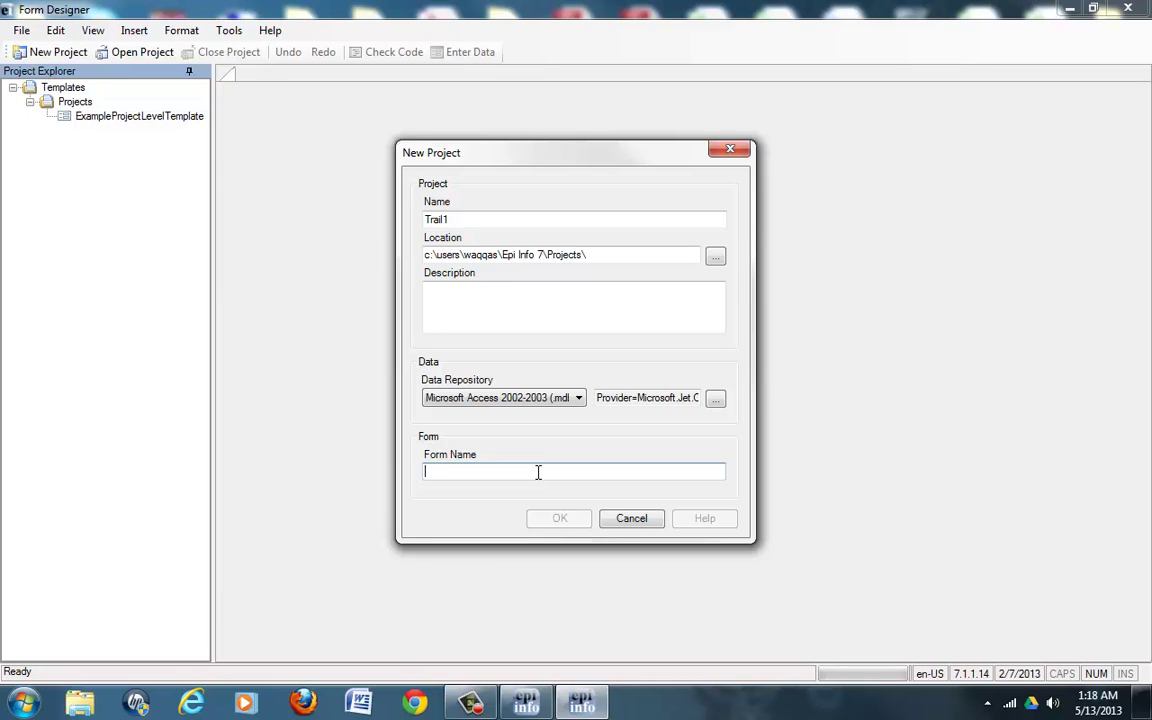
text(Trail1)
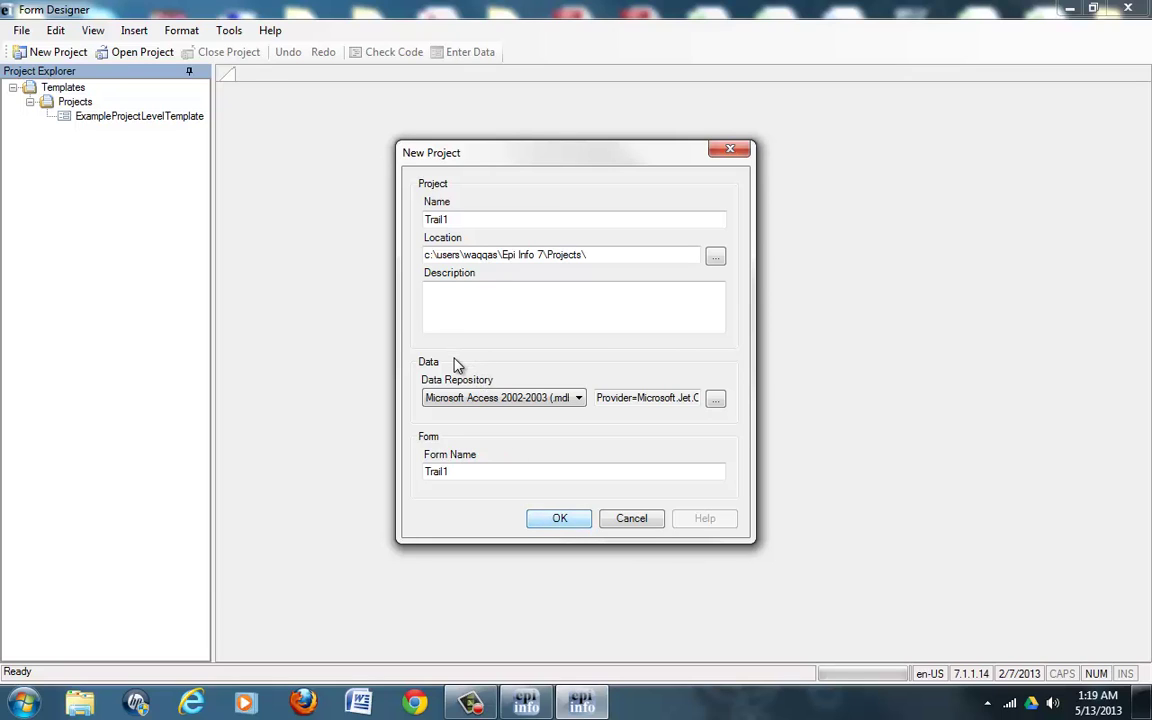
key(Return)
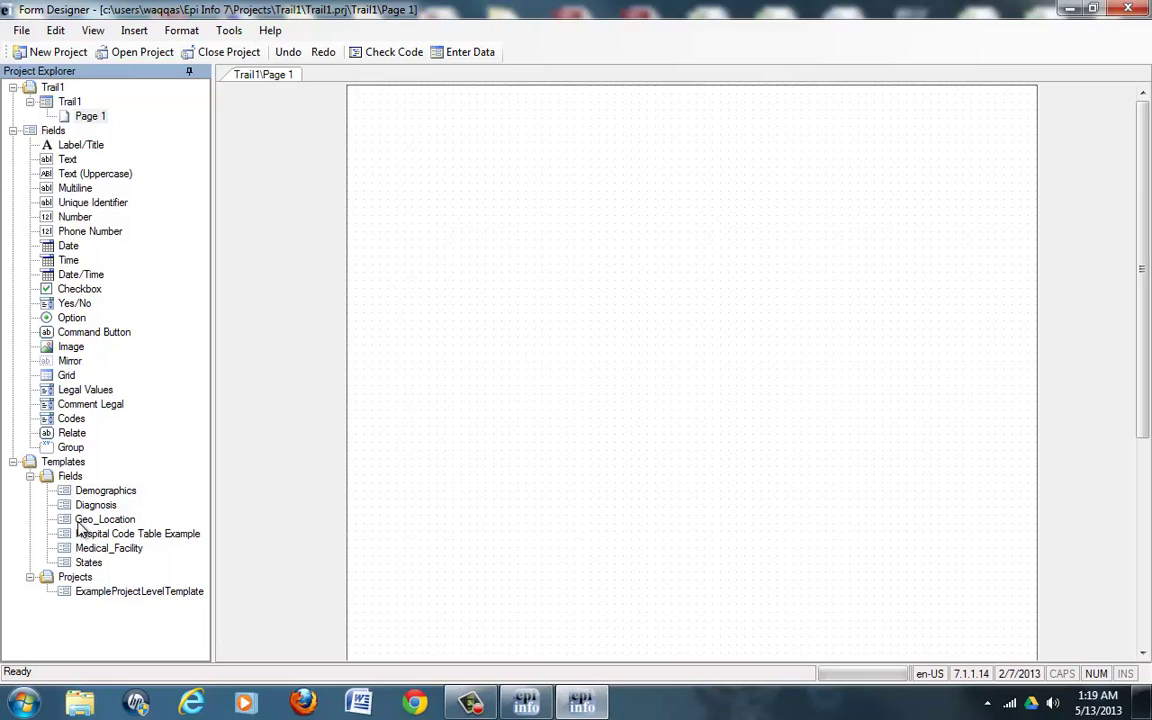
Step: Drop the Geo_Location template on Page 1, adding Address, Latitude, Longitude and Get Coordinates, then enter data
click(495, 413)
drag(495, 413, 480, 365)
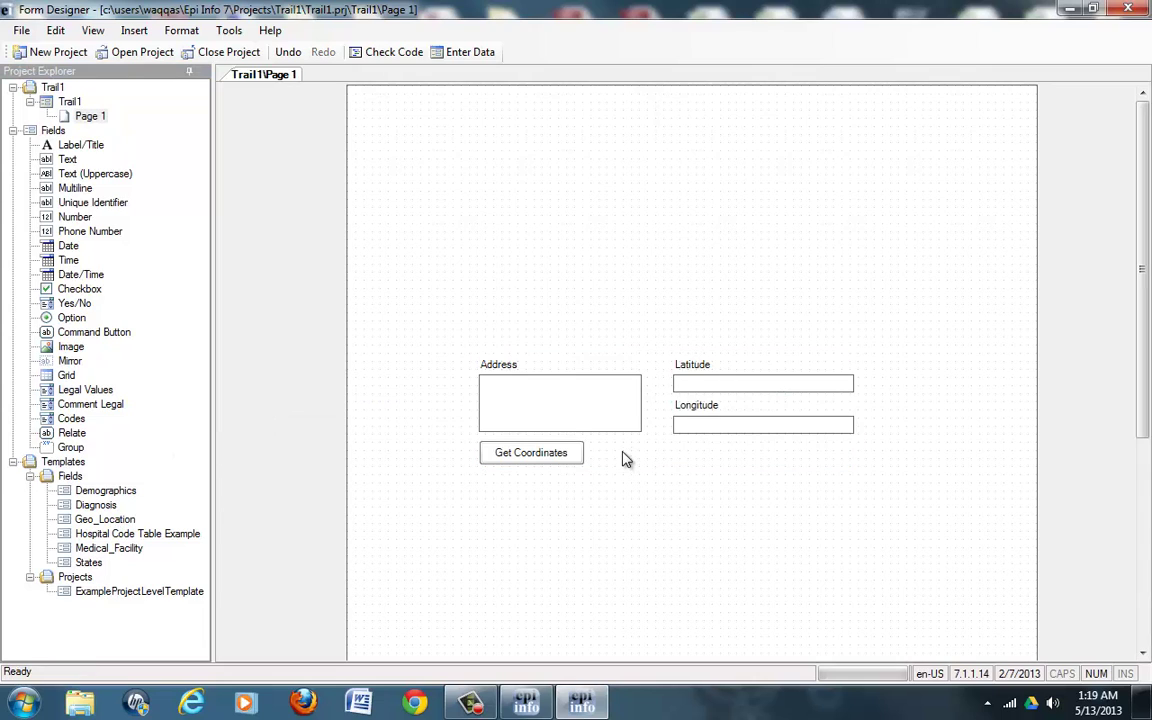
click(558, 424)
click(727, 390)
click(450, 54)
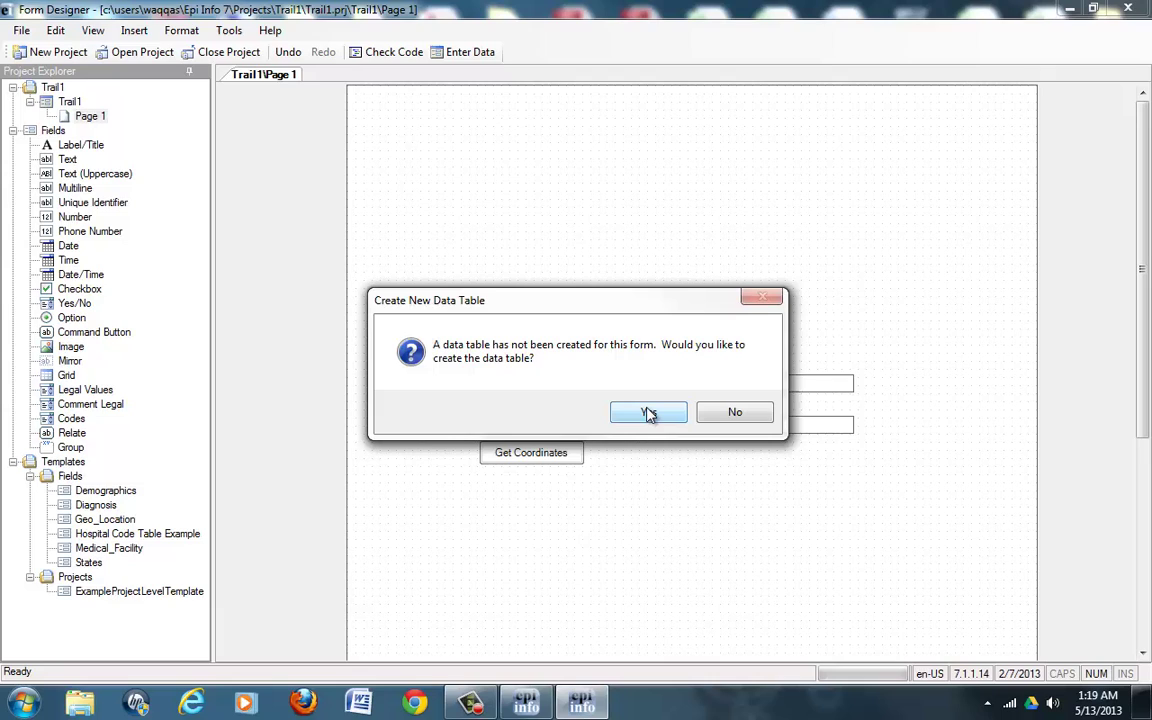
Step: Create the data table named Trail1 with starting ID 1
click(648, 413)
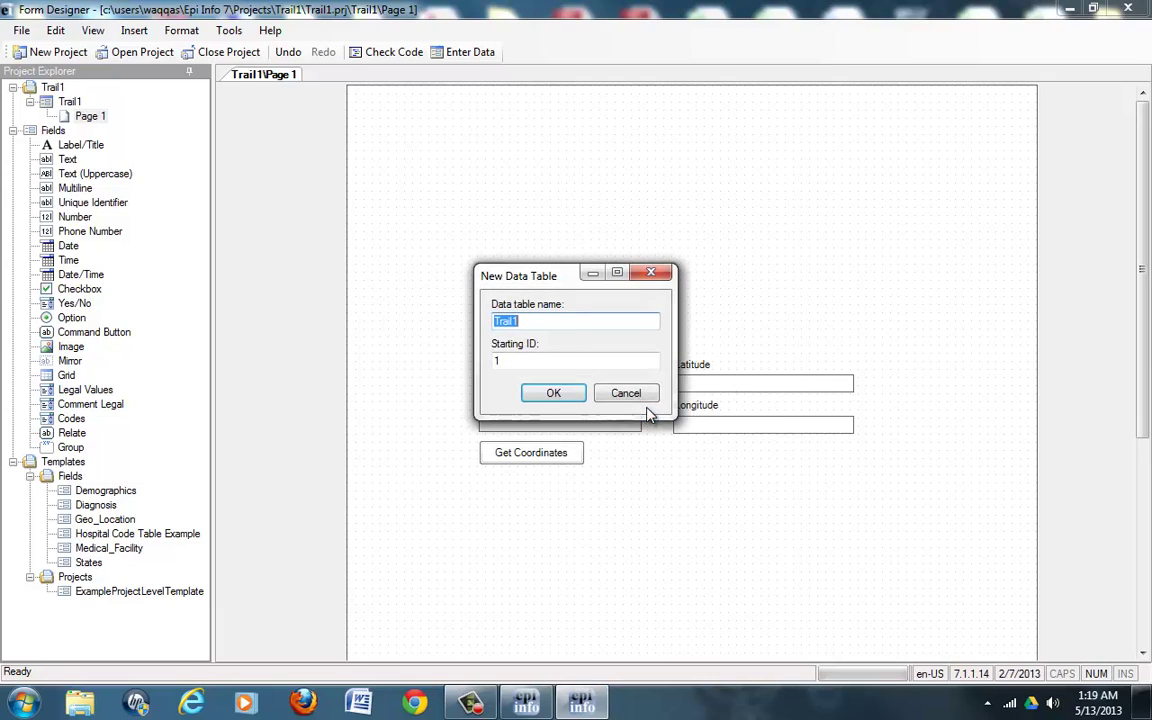
click(560, 322)
click(541, 397)
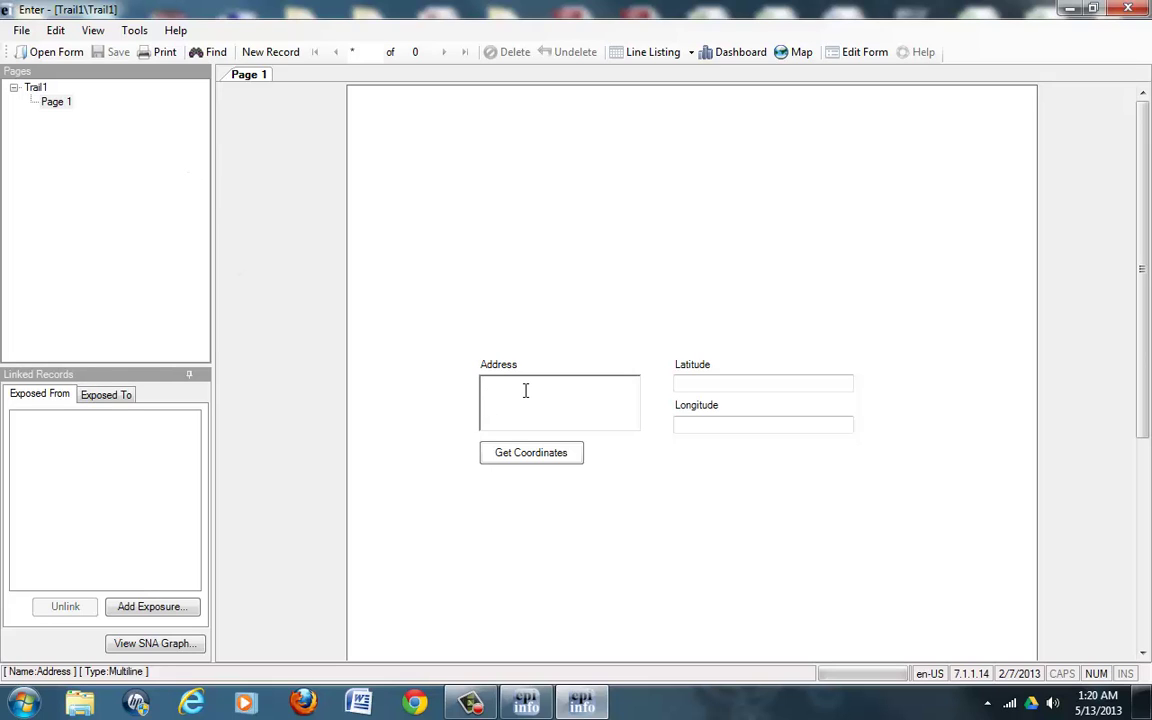
Step: Enter a Washington DC 20500 street address, accept its geocoded latitude and longitude, and save the record
text(1600 Pennsylvania Avenue NW)
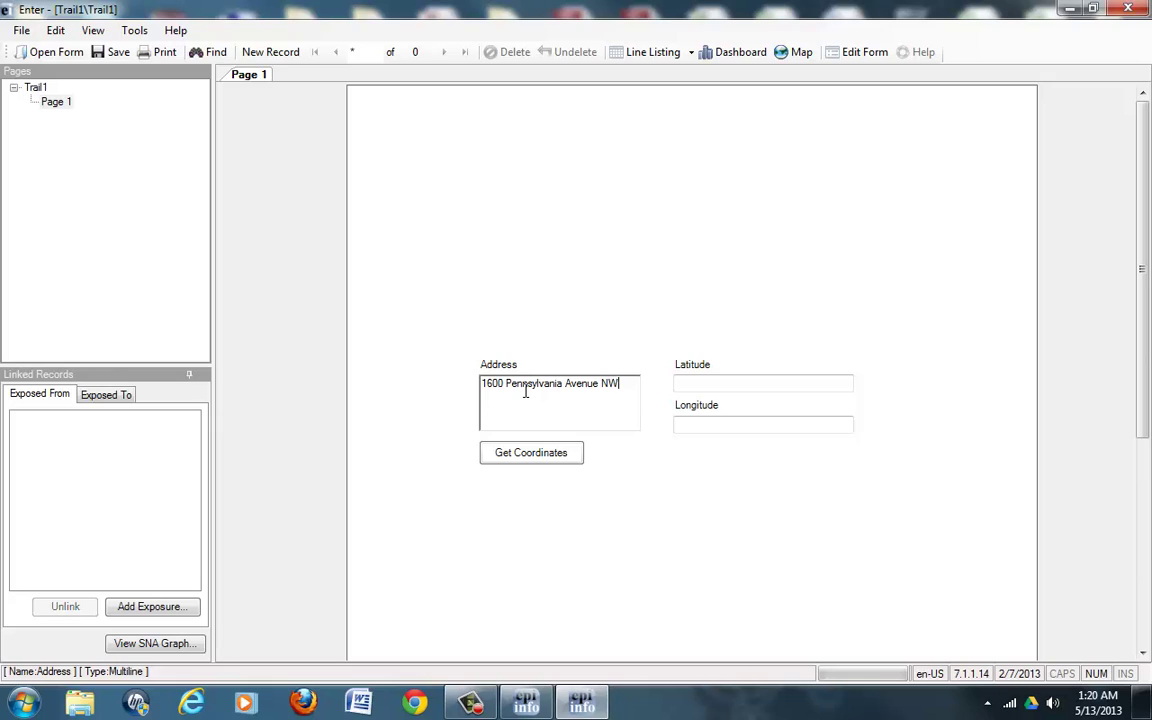
text(, Washington DC 20500)
drag(590, 394, 492, 378)
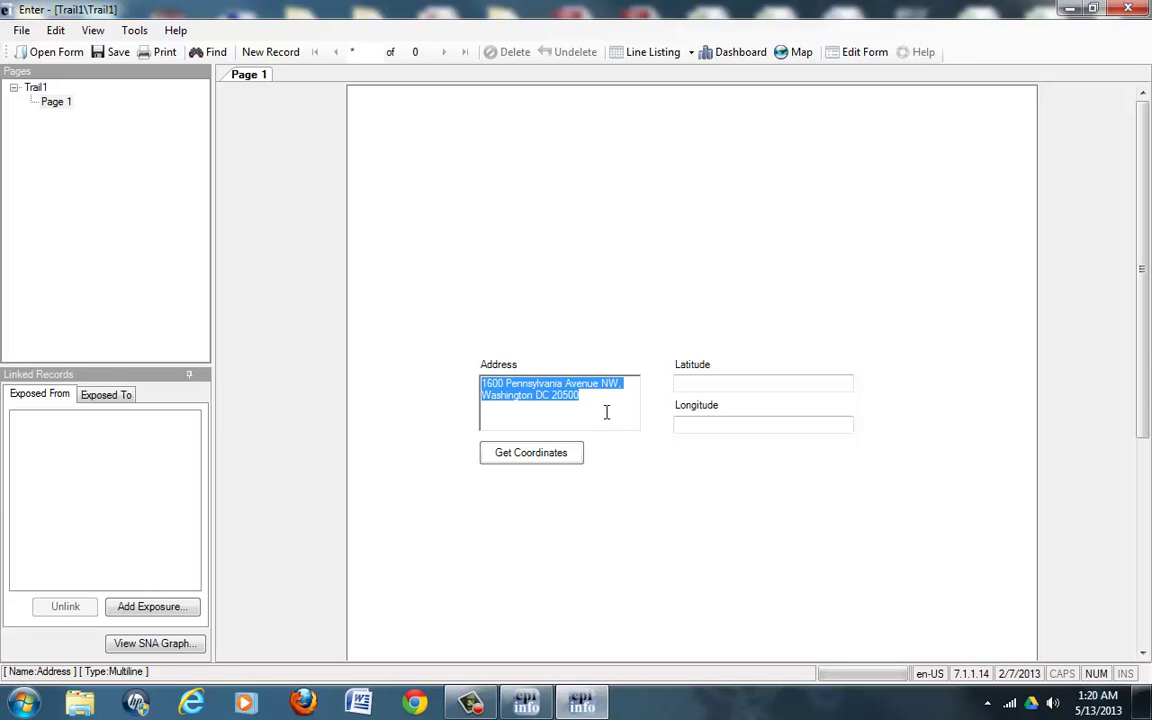
click(576, 455)
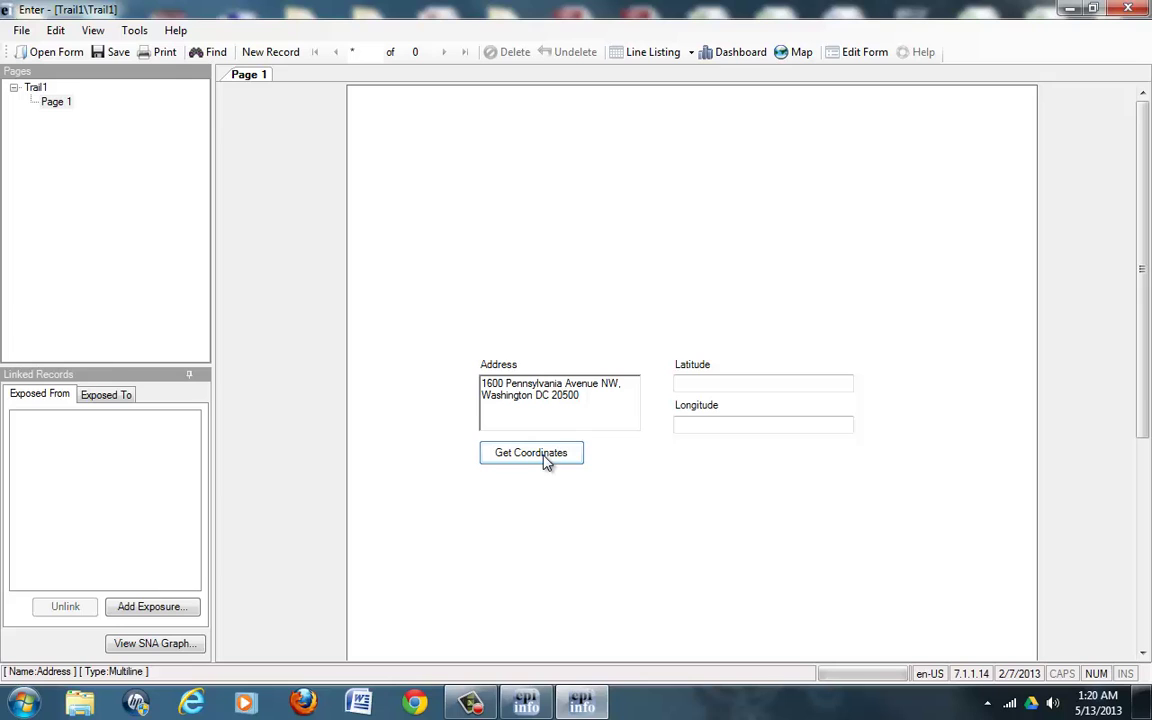
click(545, 460)
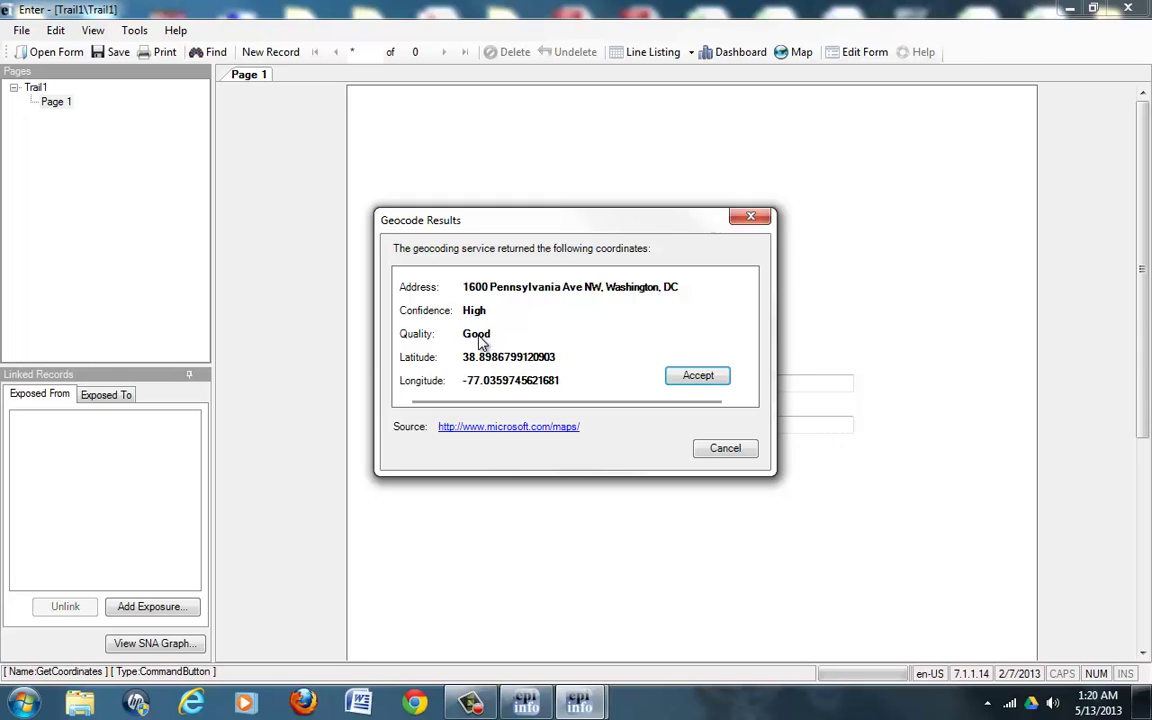
click(692, 385)
click(696, 377)
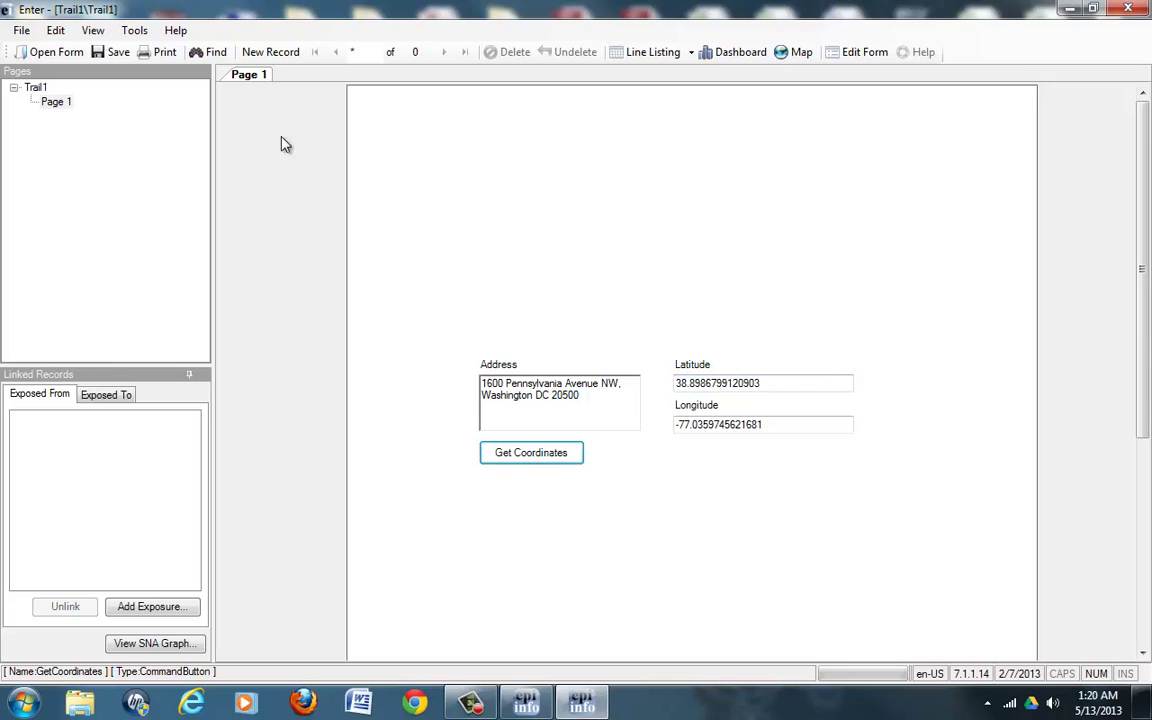
click(270, 58)
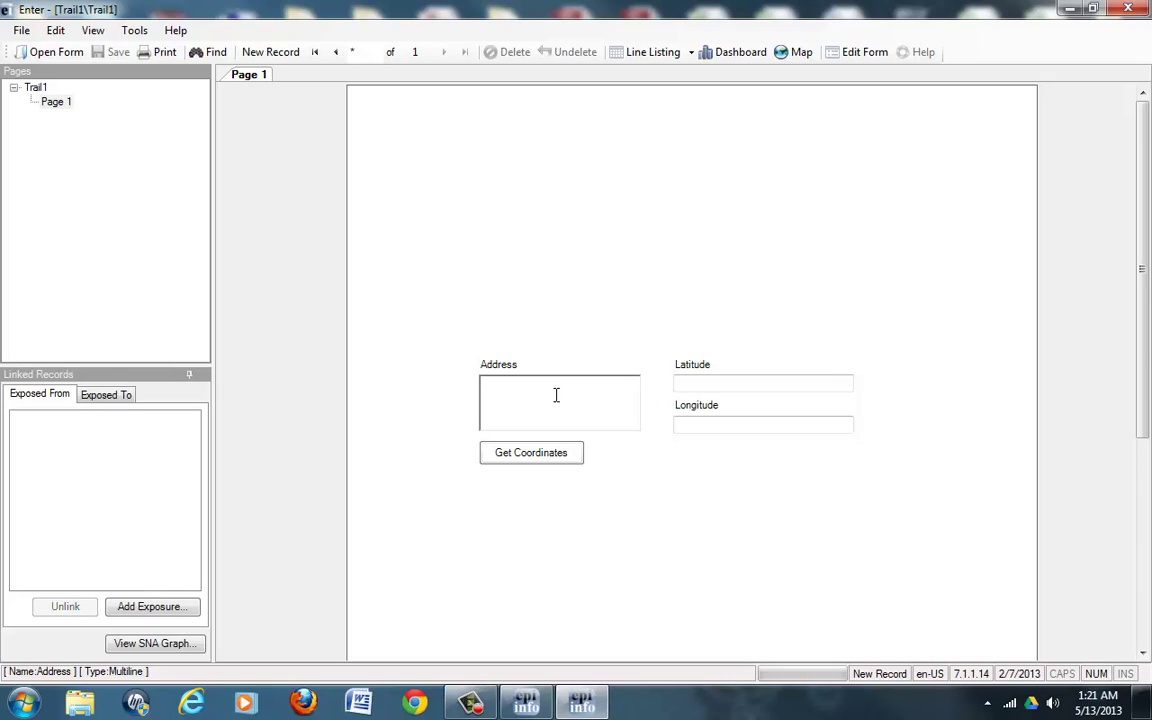
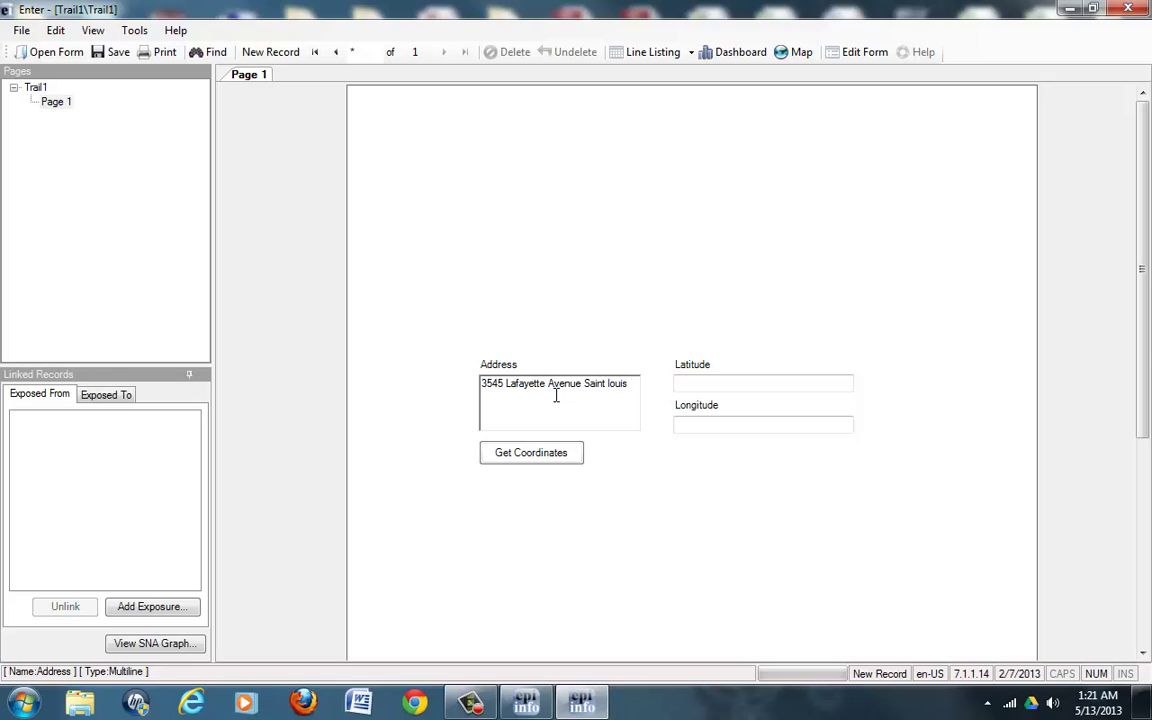
Step: Record a Saint Louis, Missouri 63104 street address with its geocoded coordinates, then start a new record
click(546, 460)
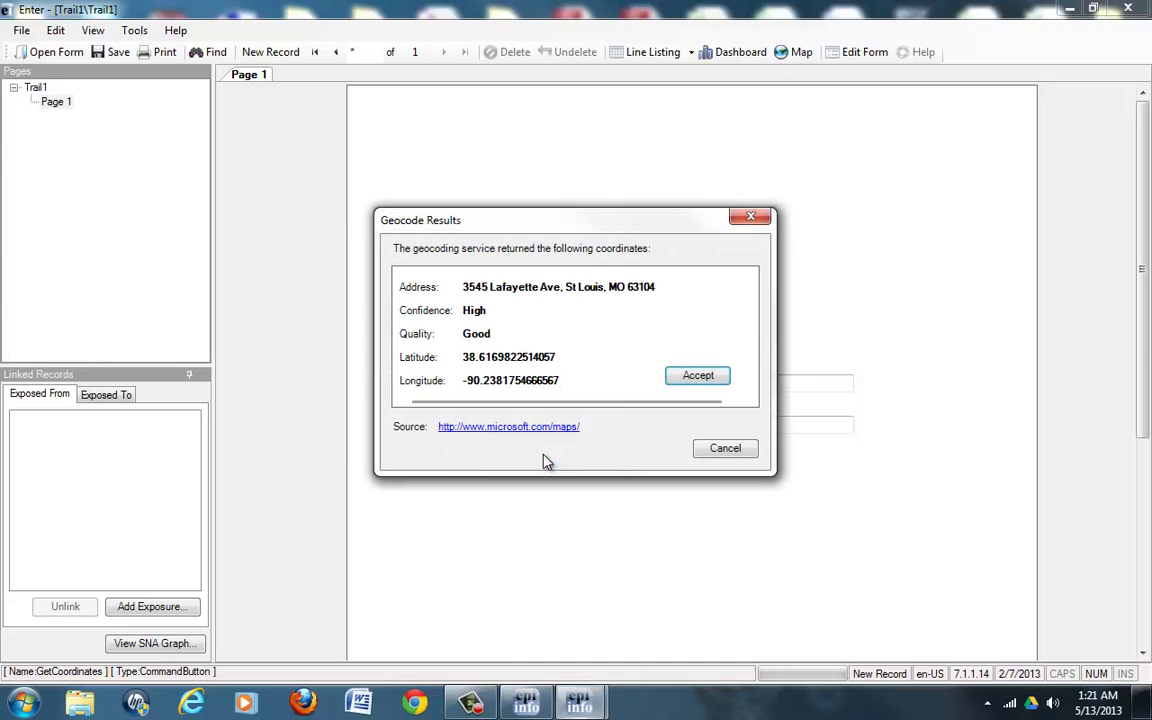
click(690, 380)
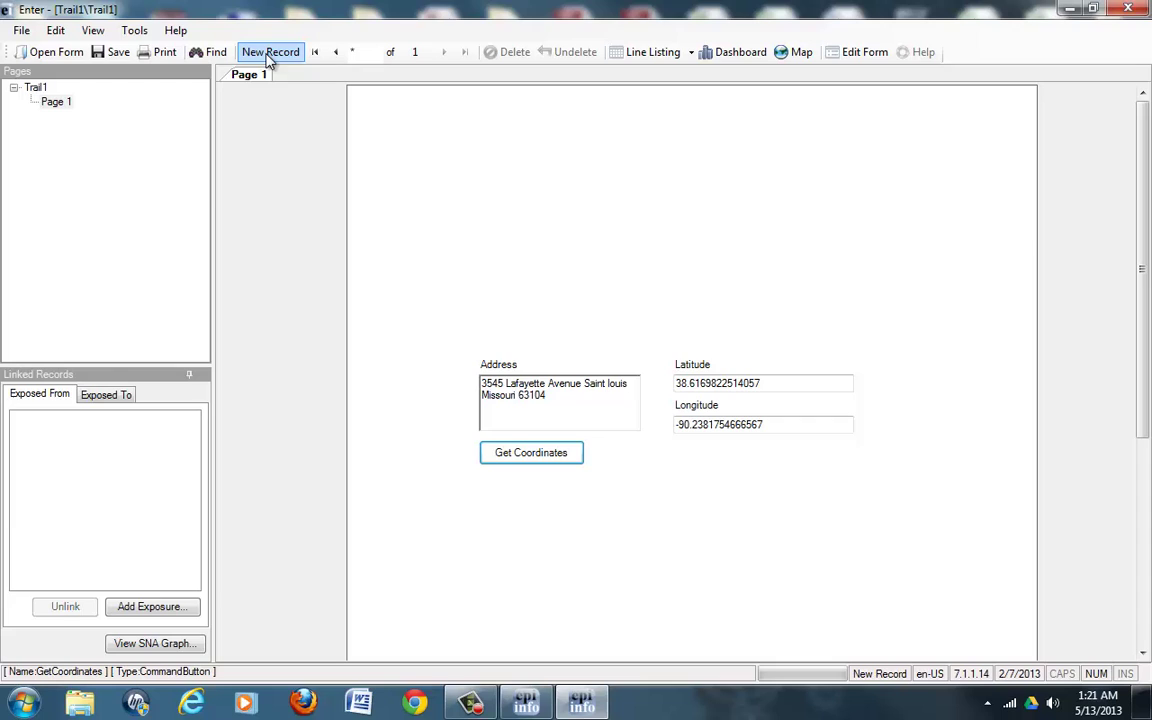
click(269, 54)
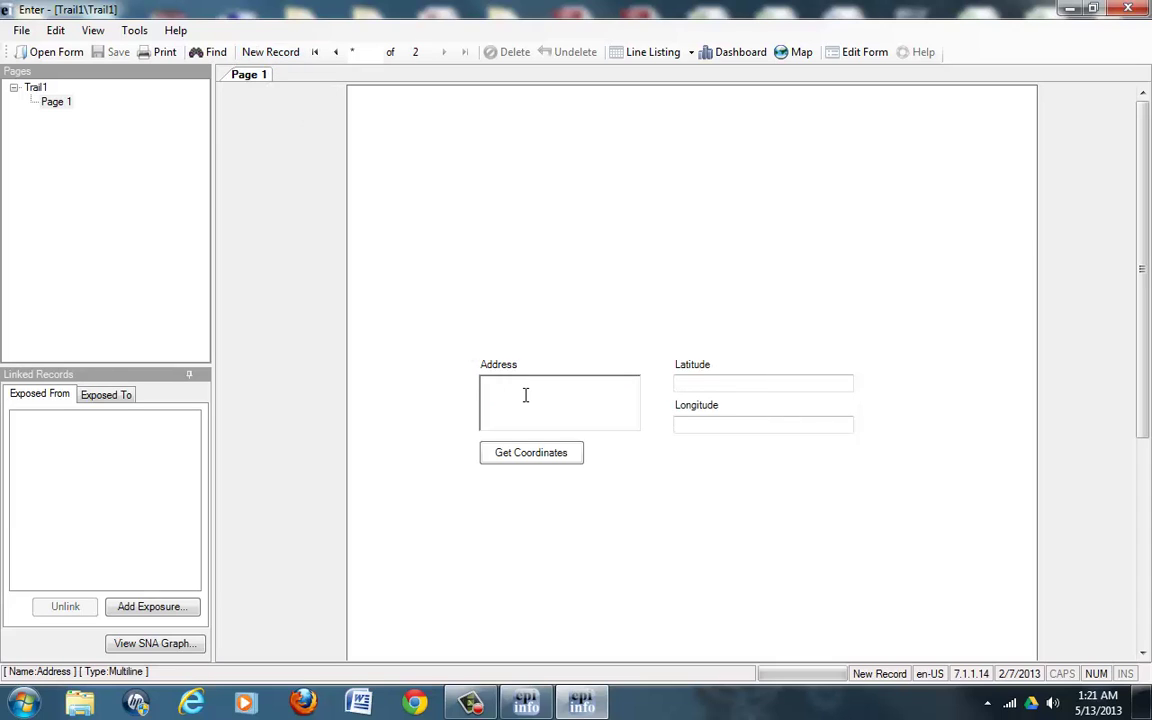
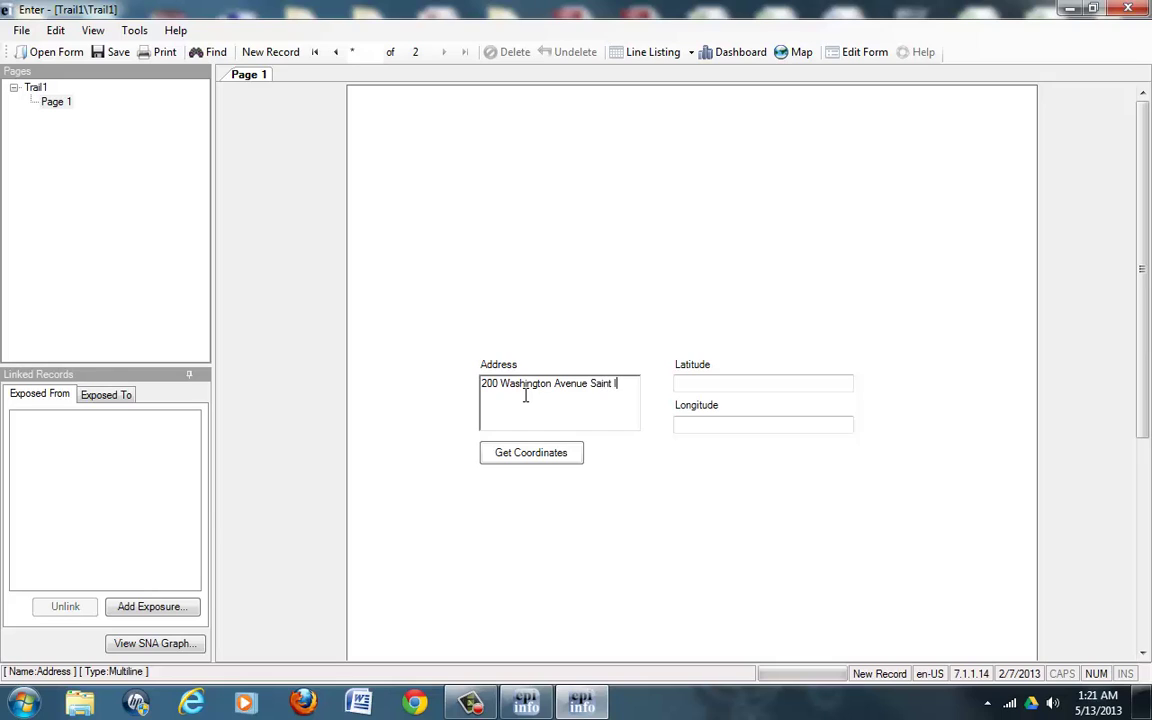
Step: Record another Saint Louis street address, geocoded to 38.6293512582779 and -90.1848410815001, then start a new record
click(516, 455)
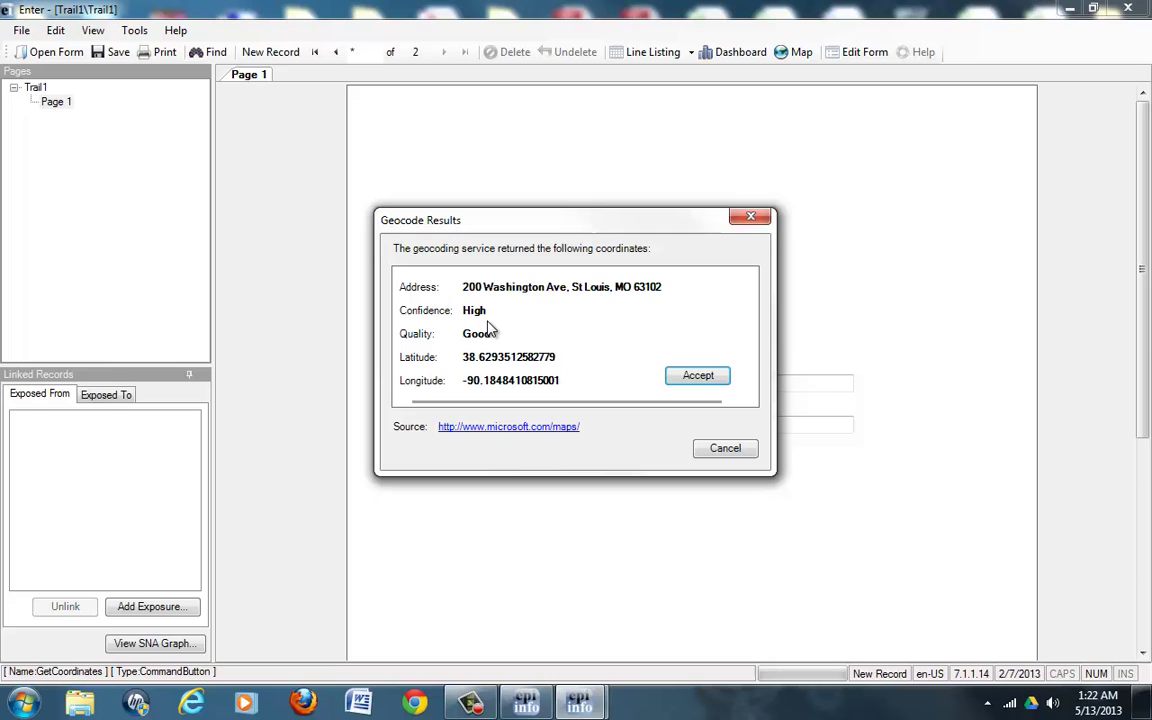
drag(548, 221, 512, 433)
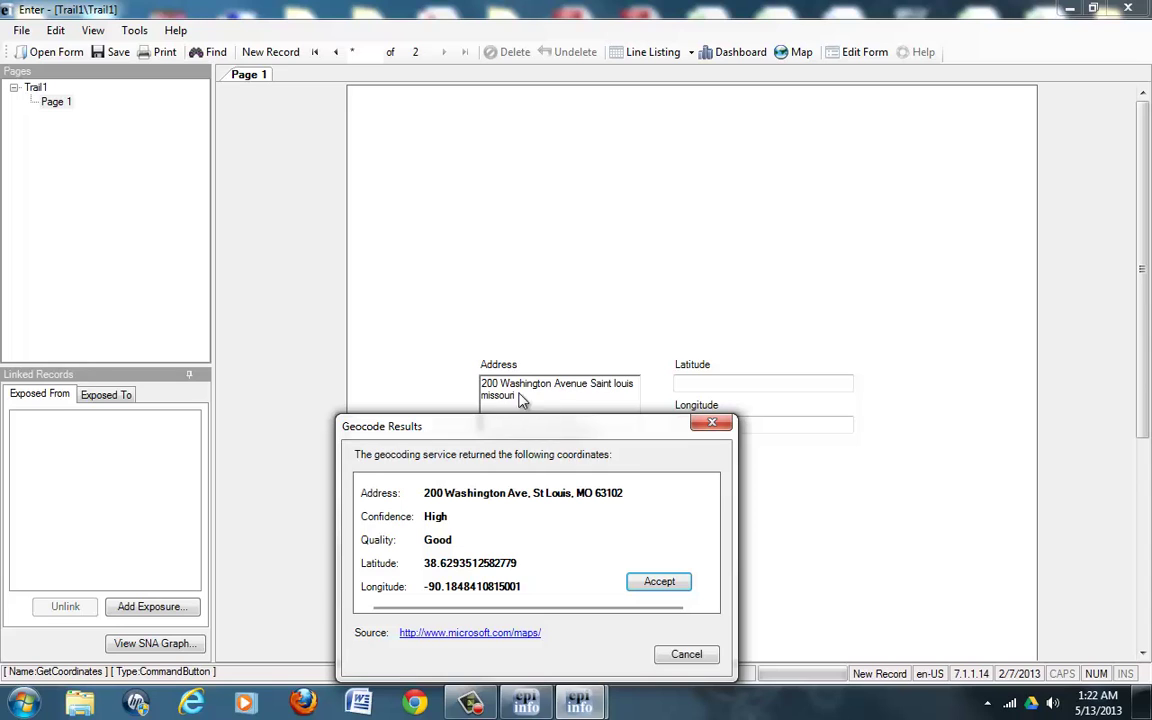
drag(496, 432, 617, 213)
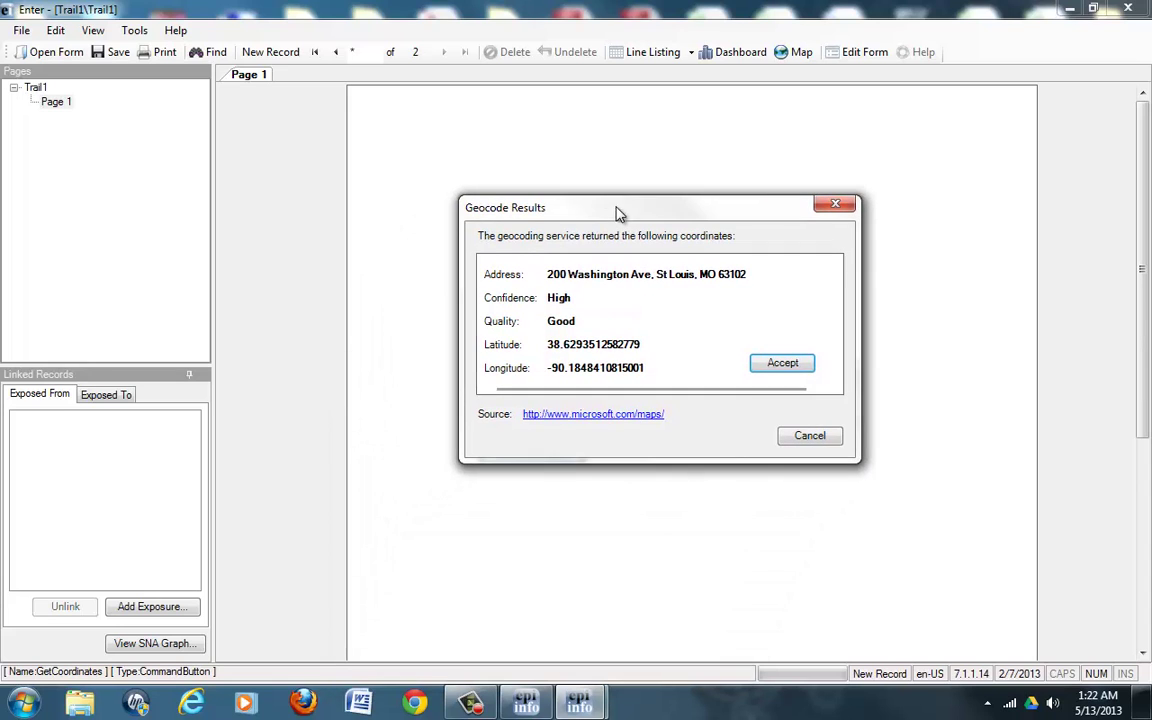
click(778, 366)
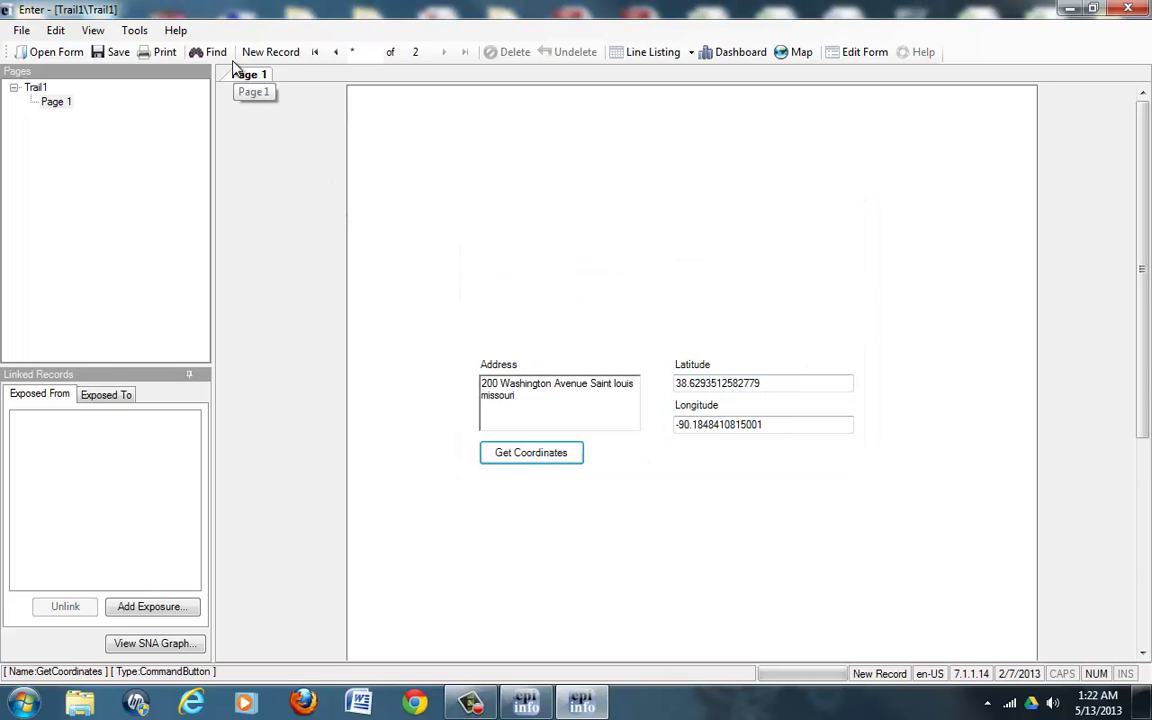
click(271, 53)
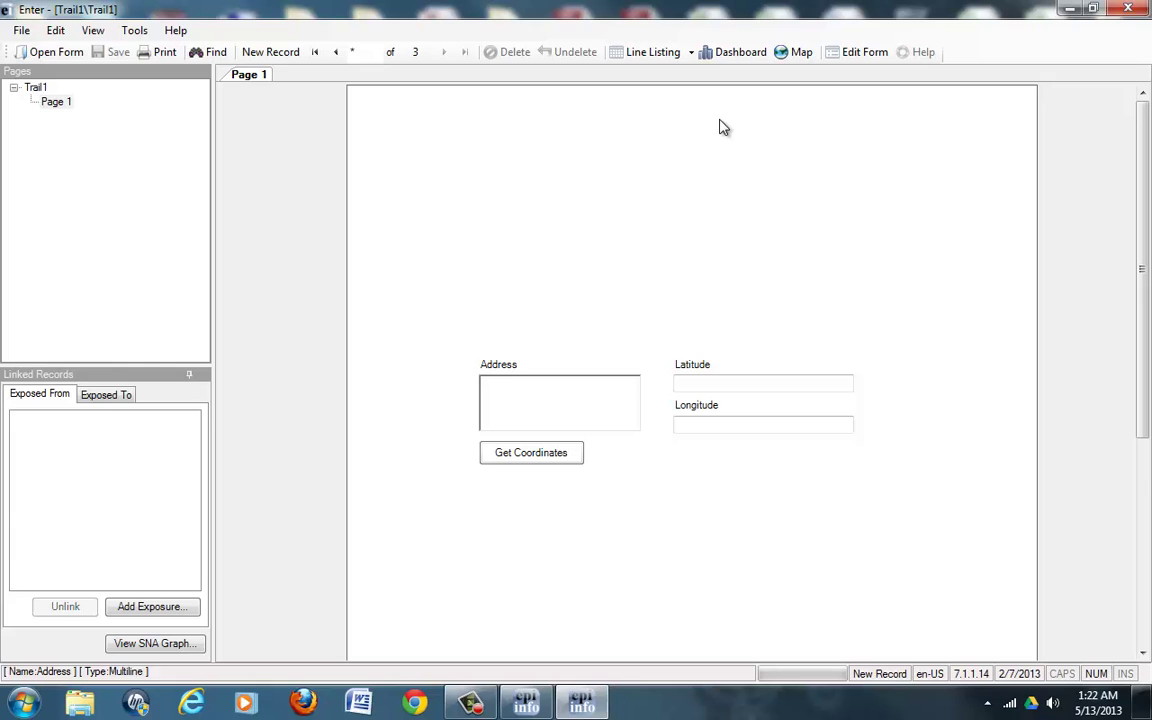
Step: Map the form's records as a Case Cluster layer using the Latitude and Longitude fields
click(797, 54)
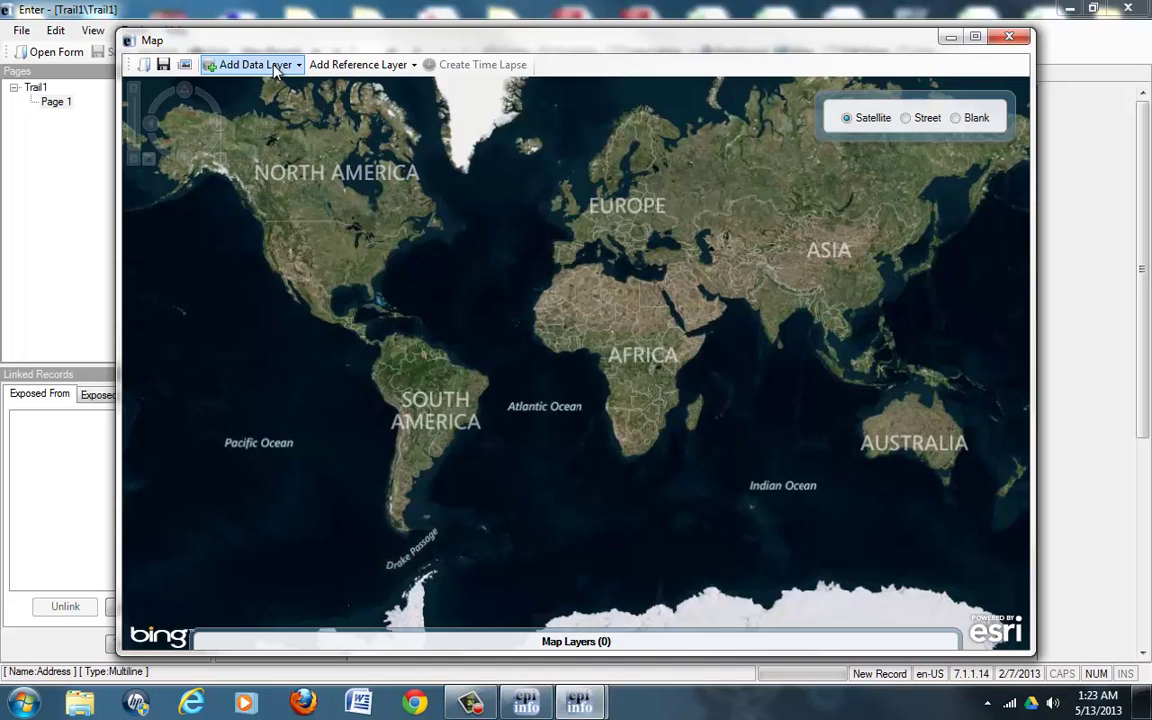
click(277, 72)
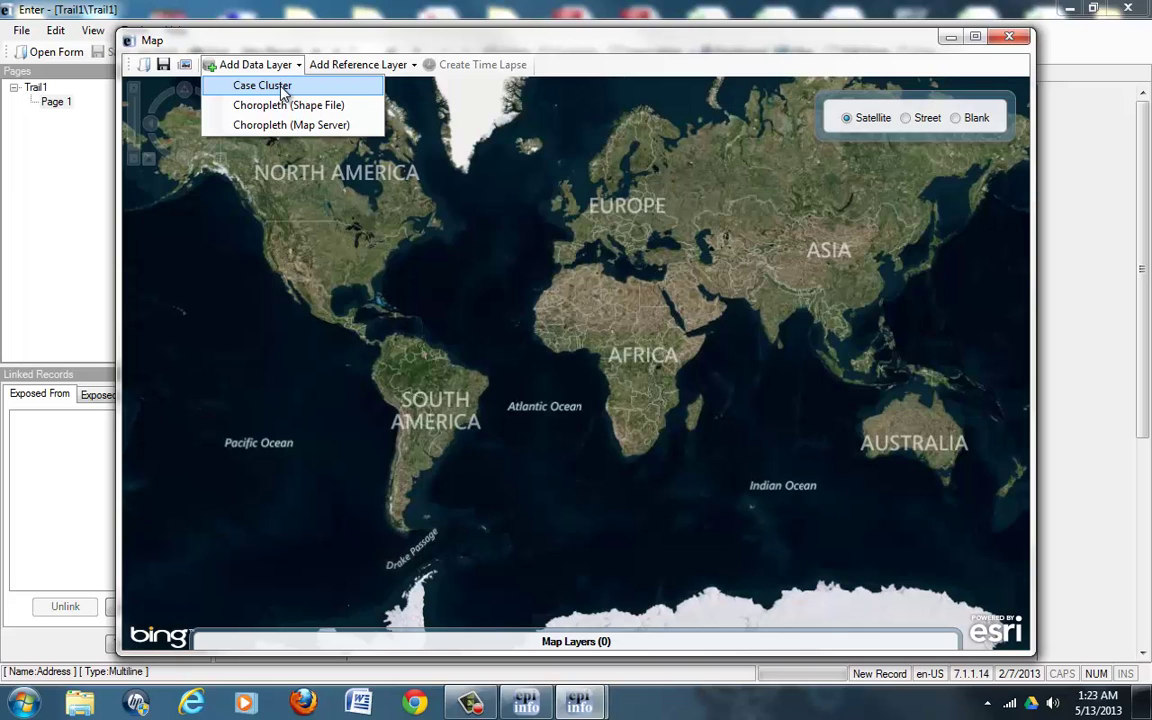
click(284, 90)
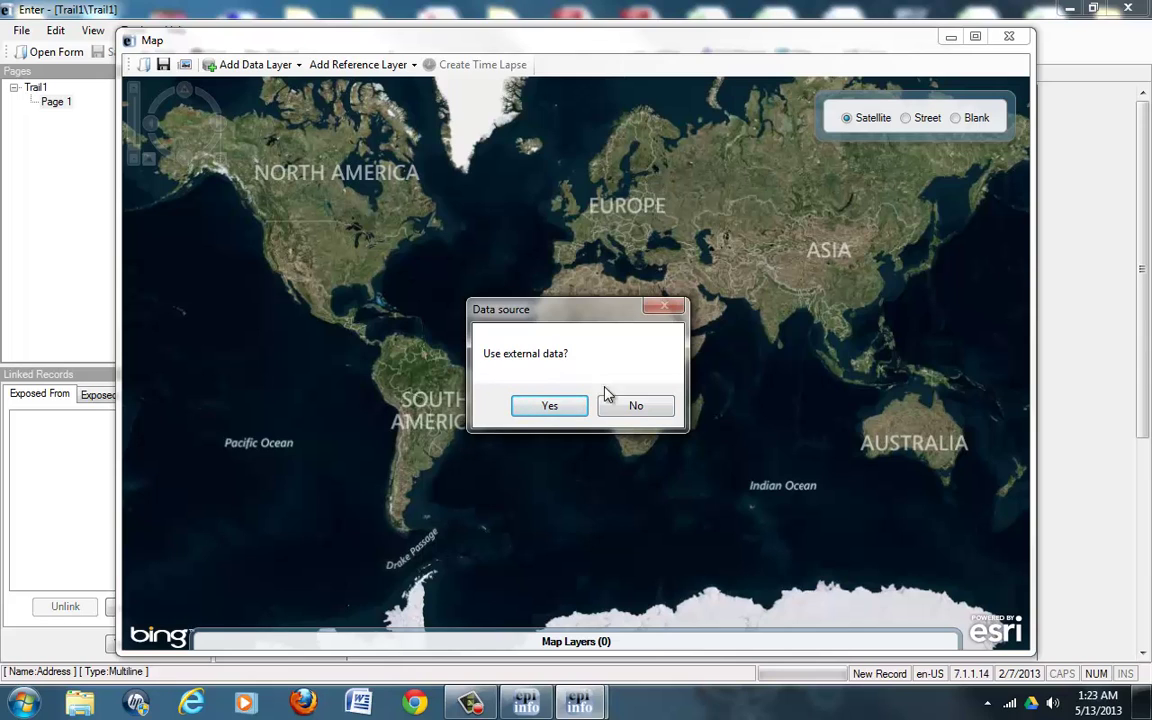
click(634, 406)
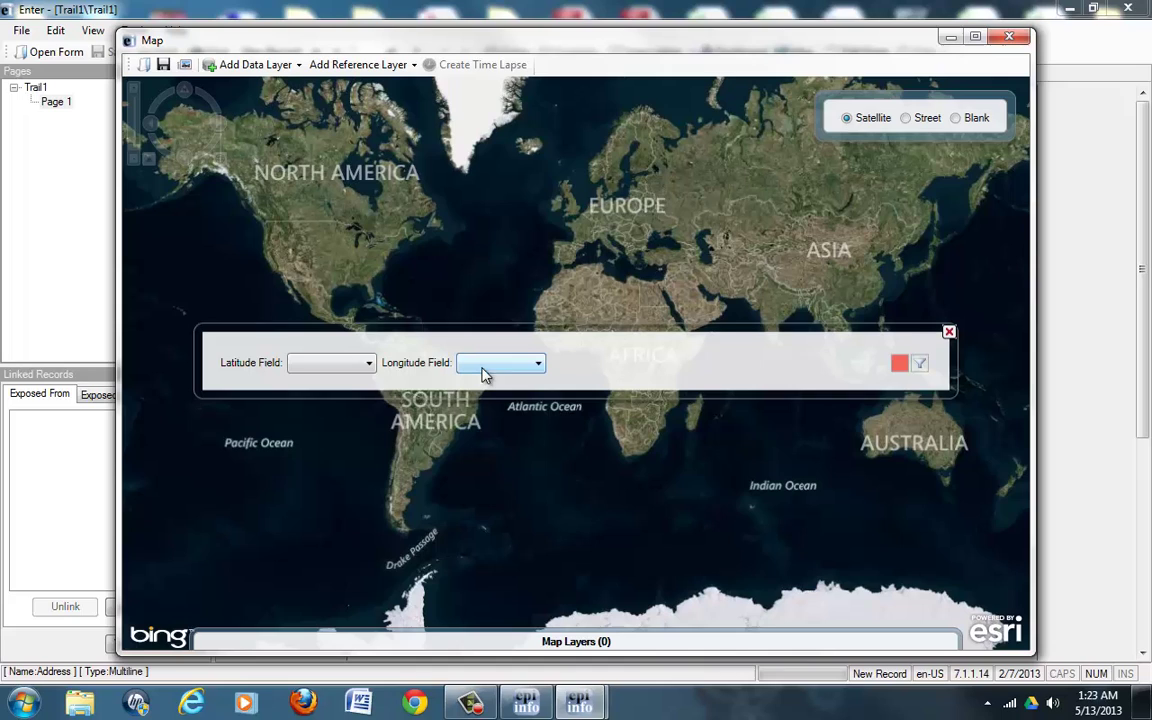
click(348, 363)
click(335, 377)
click(503, 368)
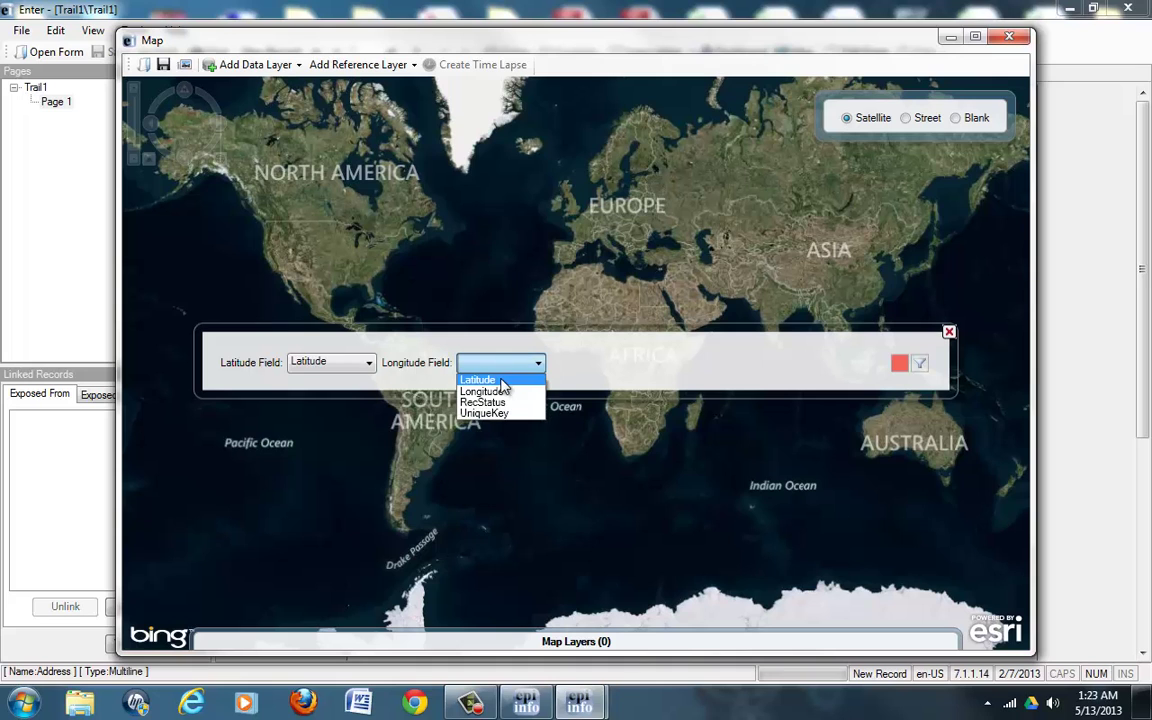
click(498, 392)
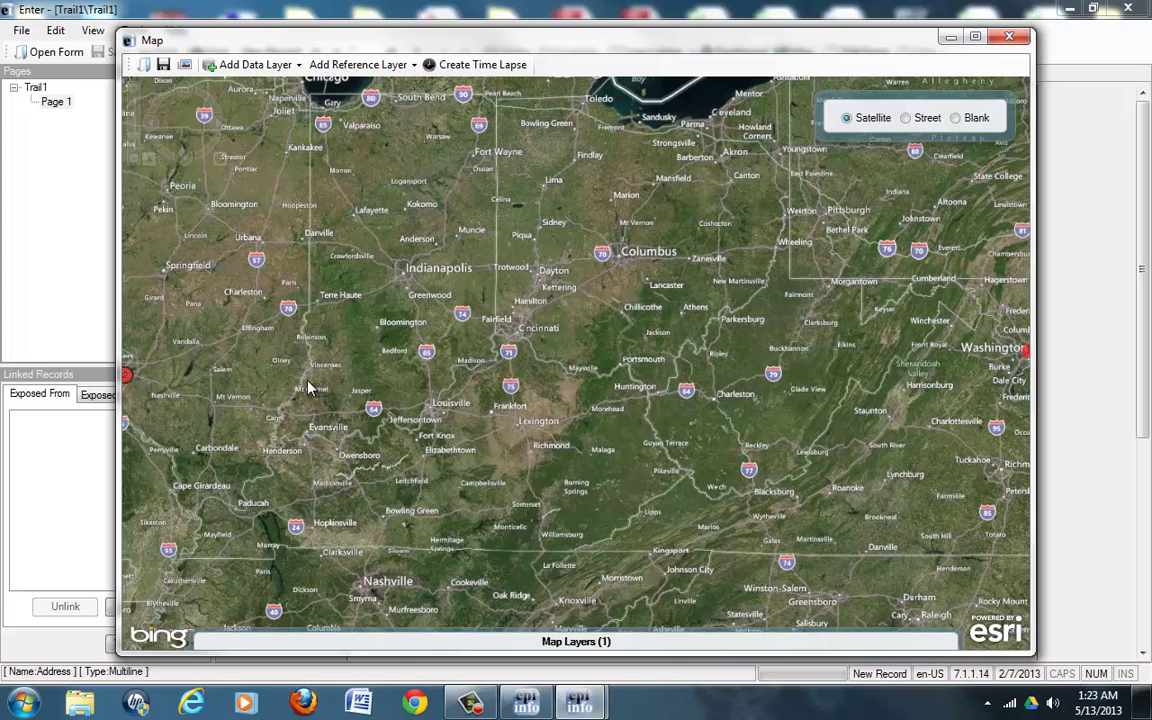
Step: Pan and zoom the satellite map to a close city-level view of the St. Louis case markers
mouse_move(135, 386)
scroll(546, 247, down, 2)
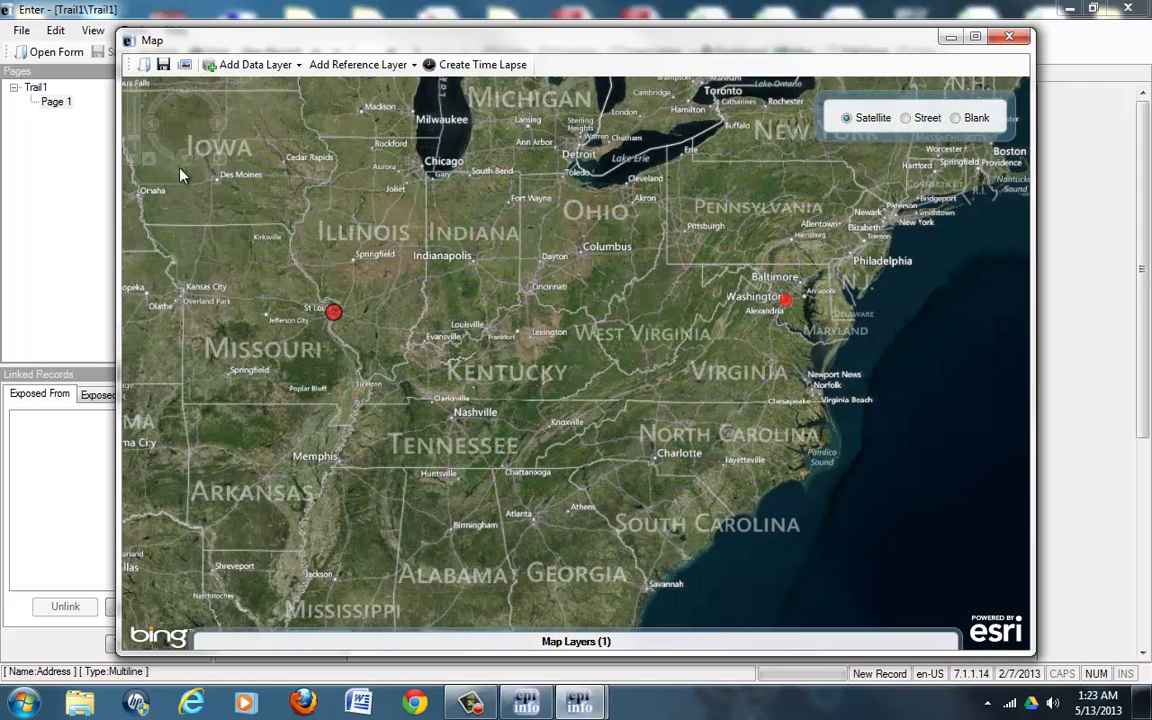
mouse_move(148, 160)
drag(737, 323, 935, 327)
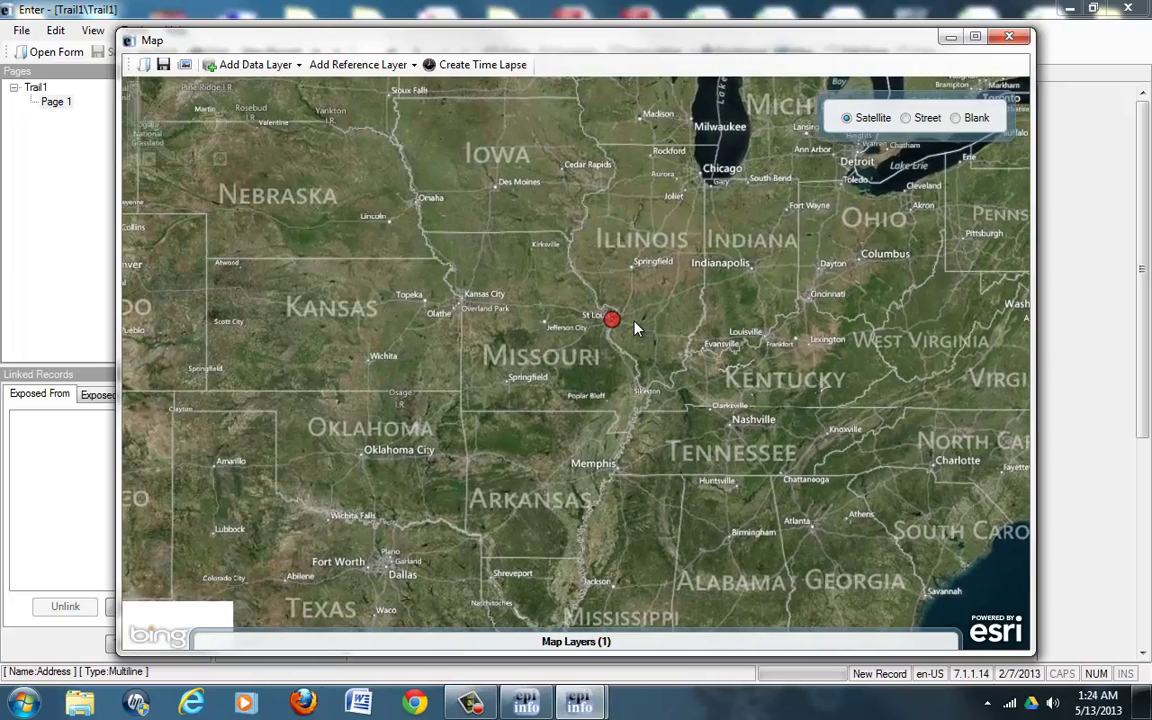
mouse_move(615, 325)
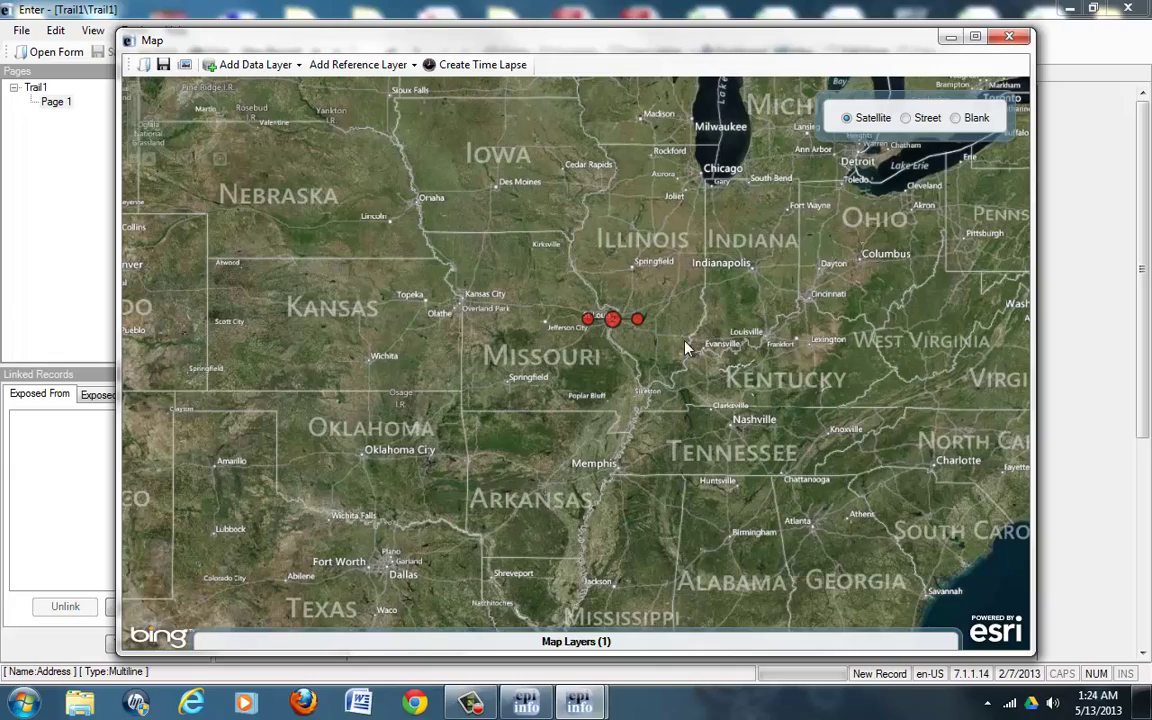
scroll(655, 343, up, 1)
scroll(566, 342, up, 3)
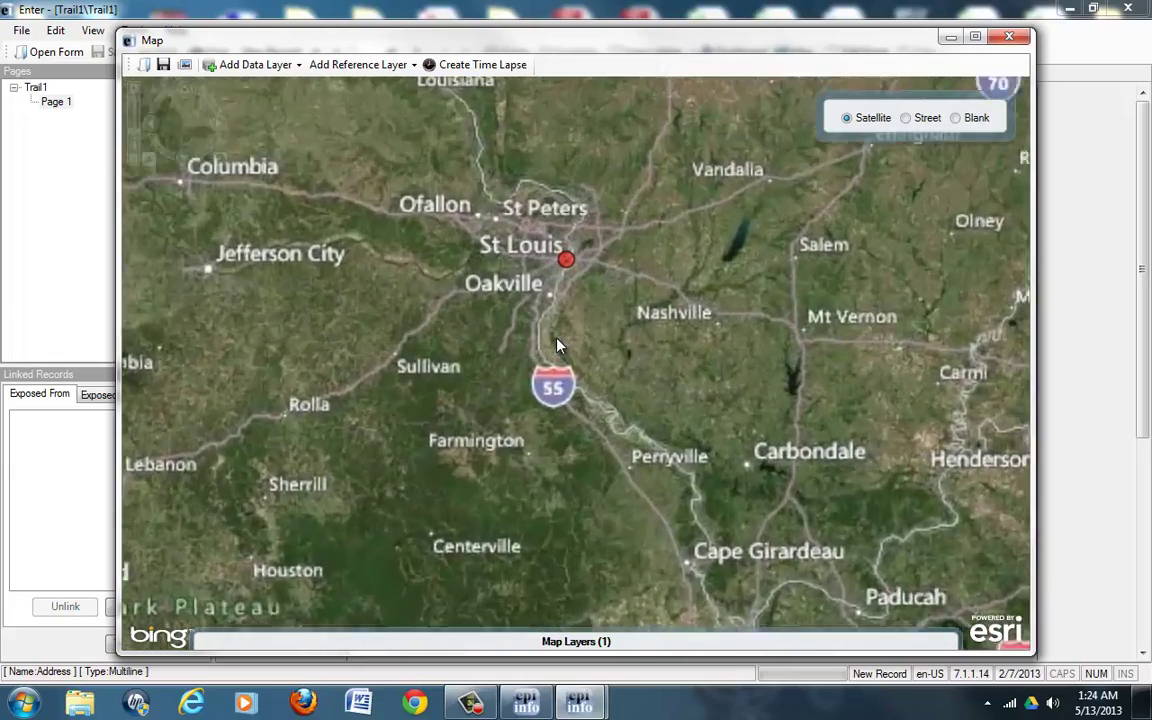
scroll(565, 293, down, 3)
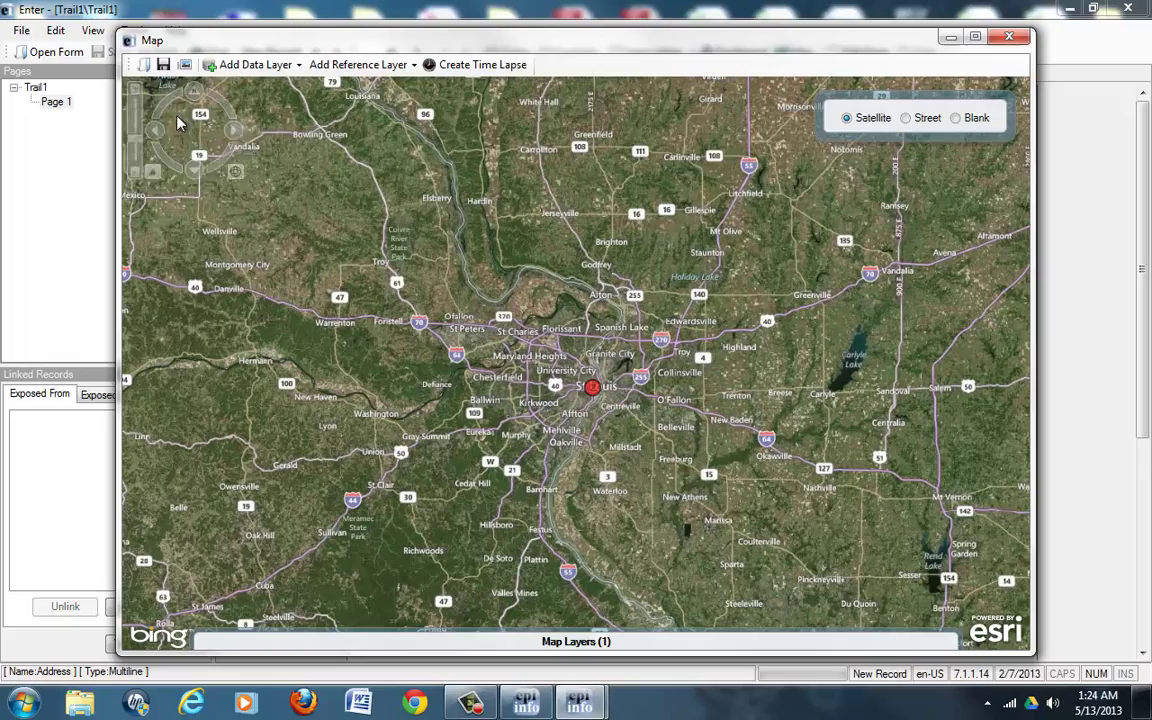
click(136, 93)
click(136, 93)
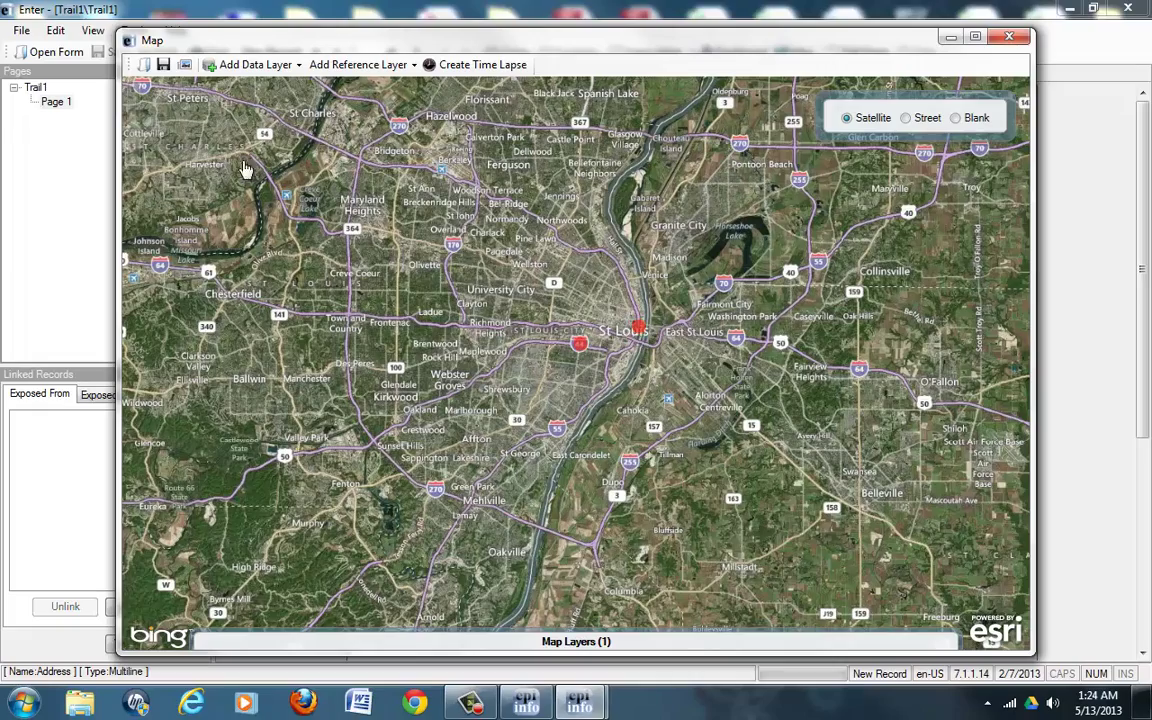
Step: Zoom into the red St. Louis case marker near Eads Bridge, showing the river and East St. Louis
click(136, 93)
click(136, 93)
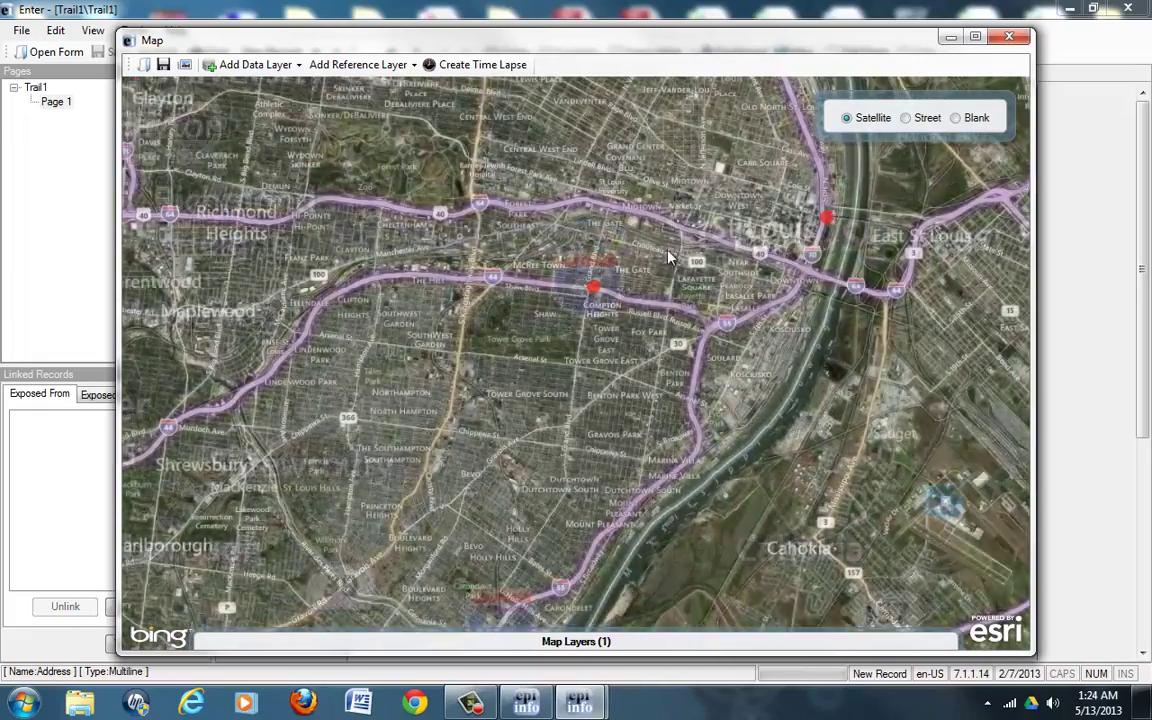
drag(670, 258, 603, 360)
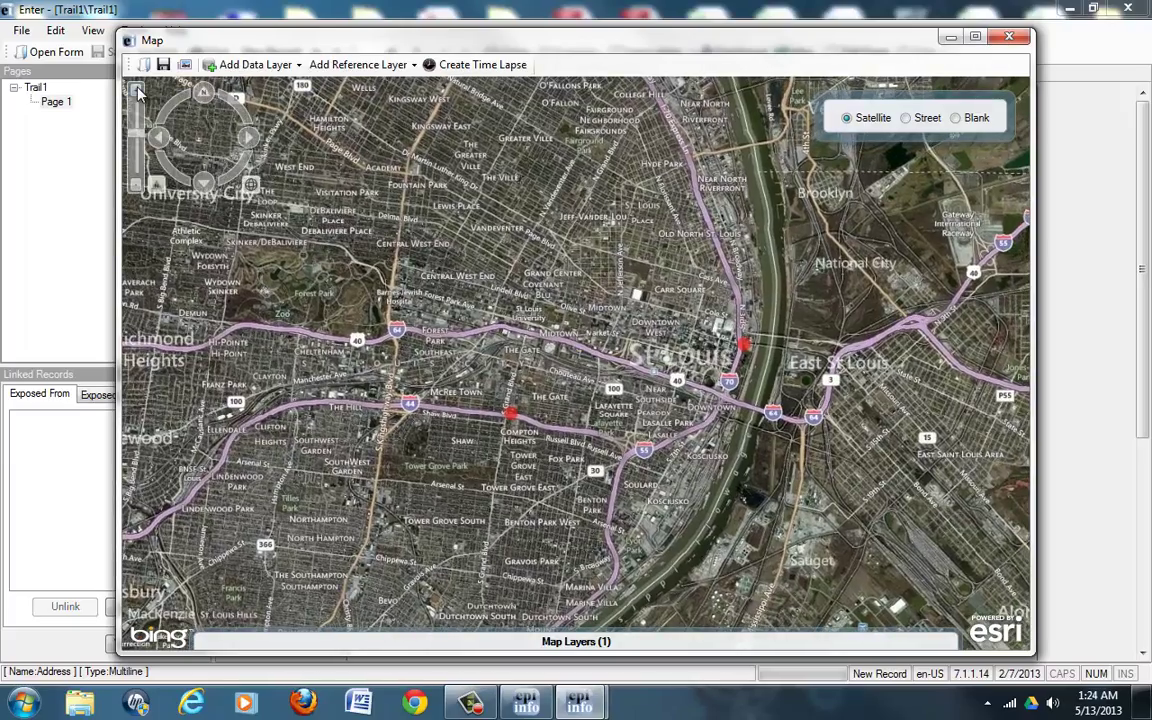
click(138, 90)
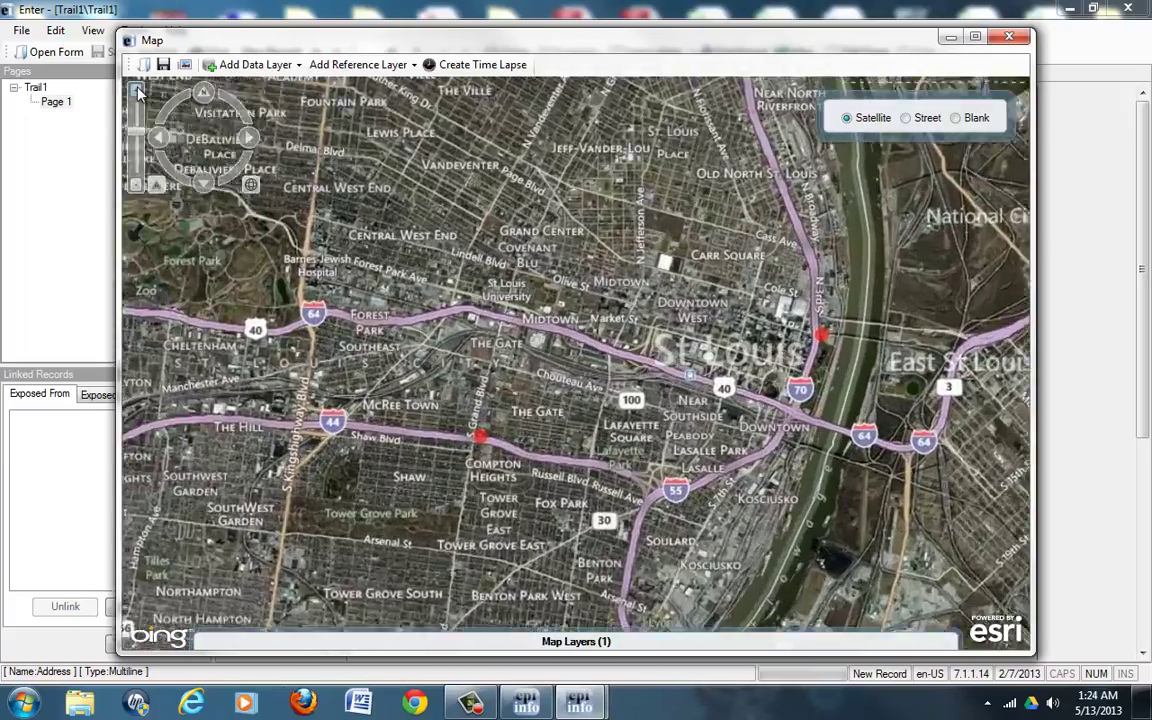
drag(718, 307, 458, 272)
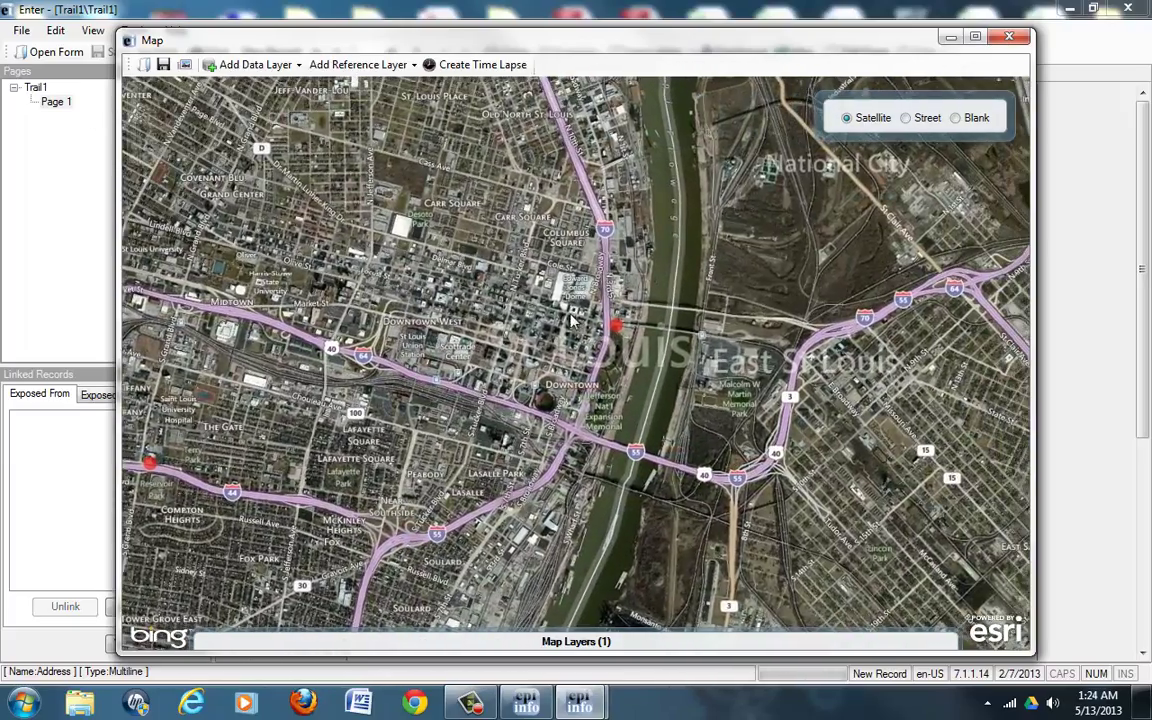
scroll(603, 333, up, 4)
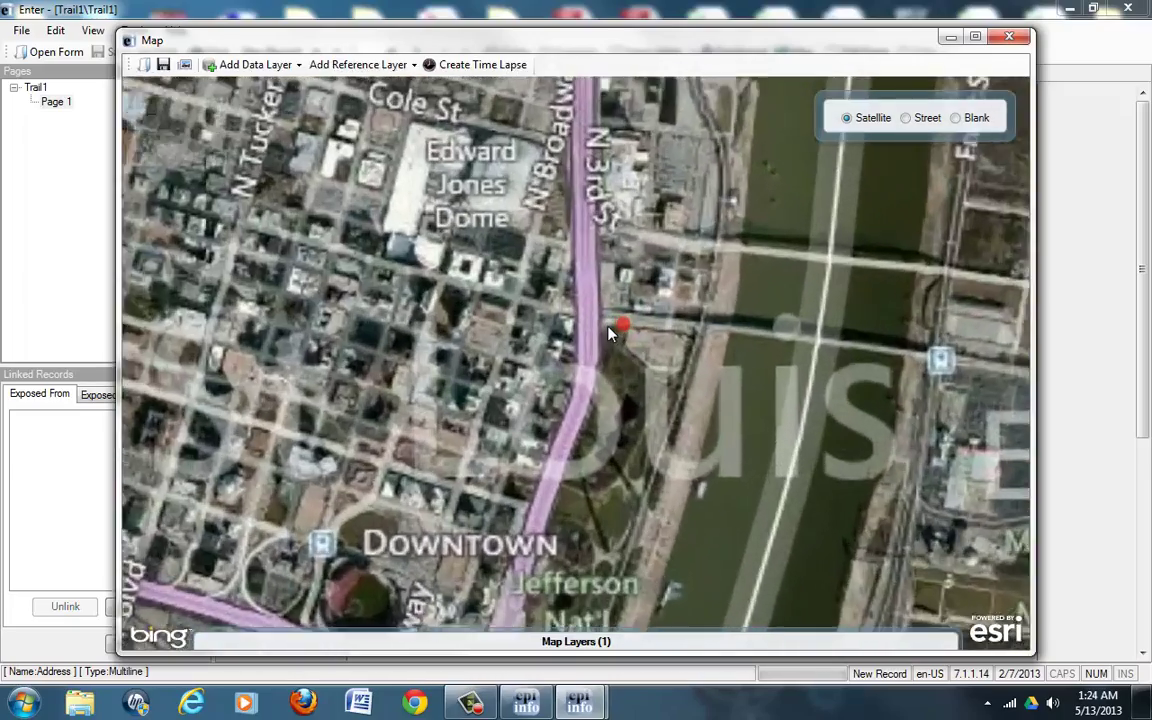
scroll(620, 335, up, 2)
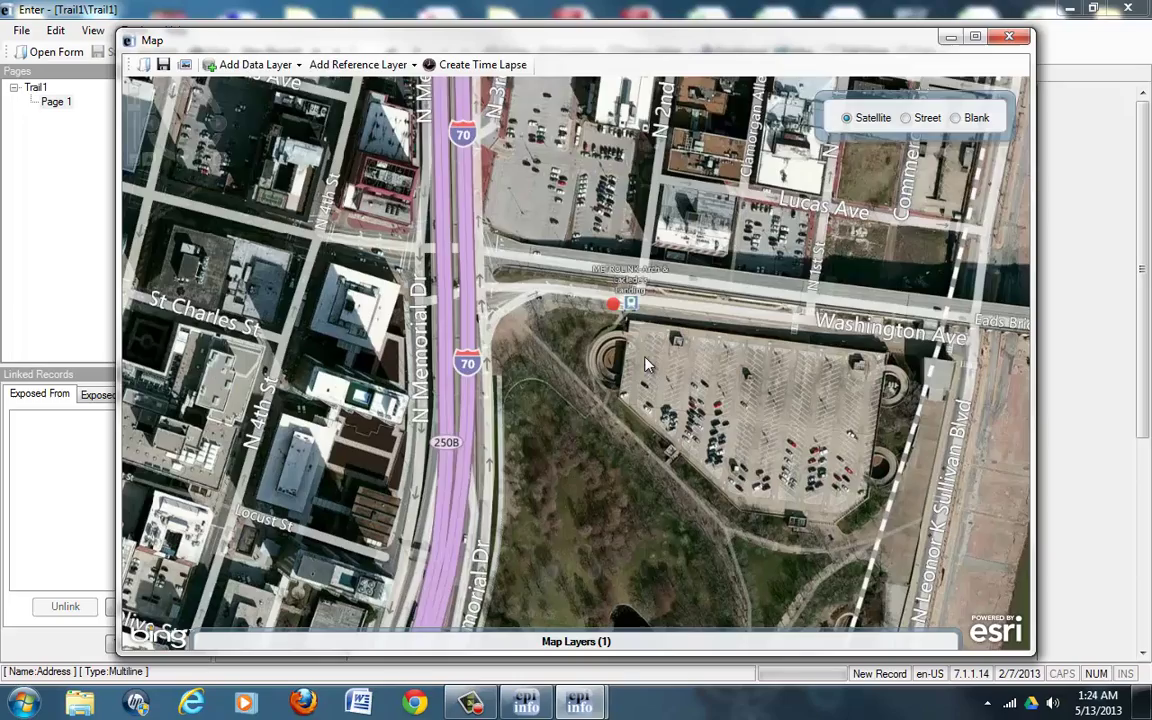
Step: Pan south past the pond to the Gateway Arch and zoom in and out around it
drag(645, 365, 648, 200)
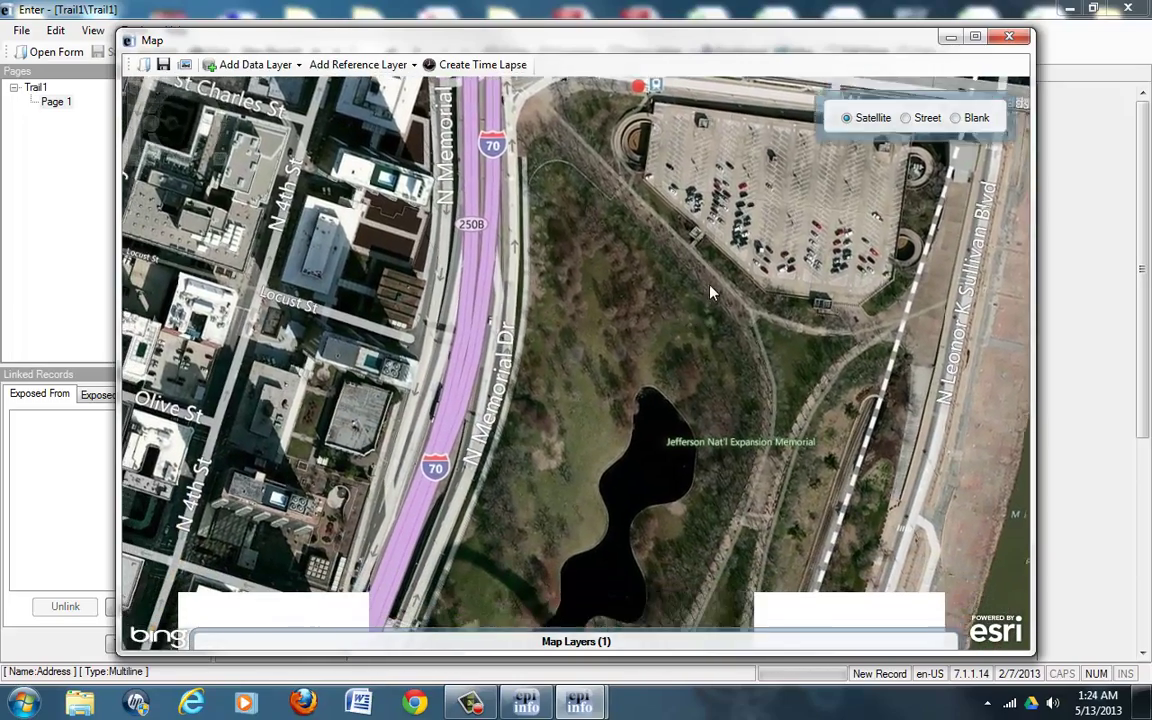
drag(710, 292, 720, 200)
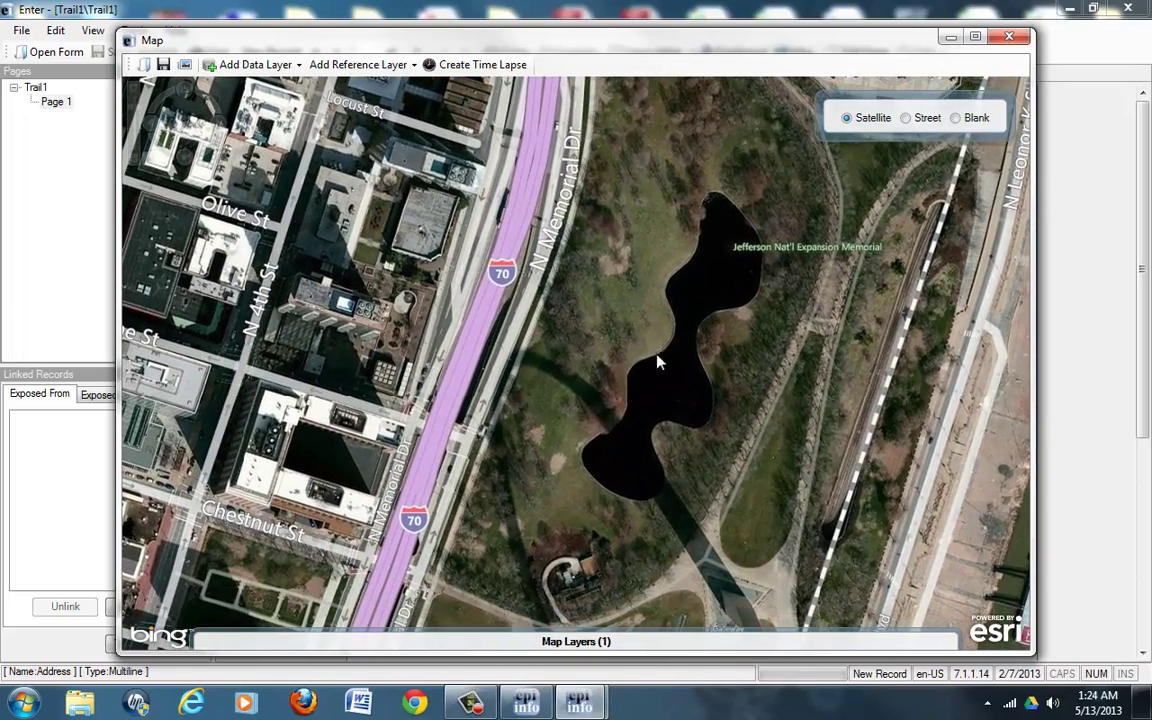
drag(633, 338, 663, 129)
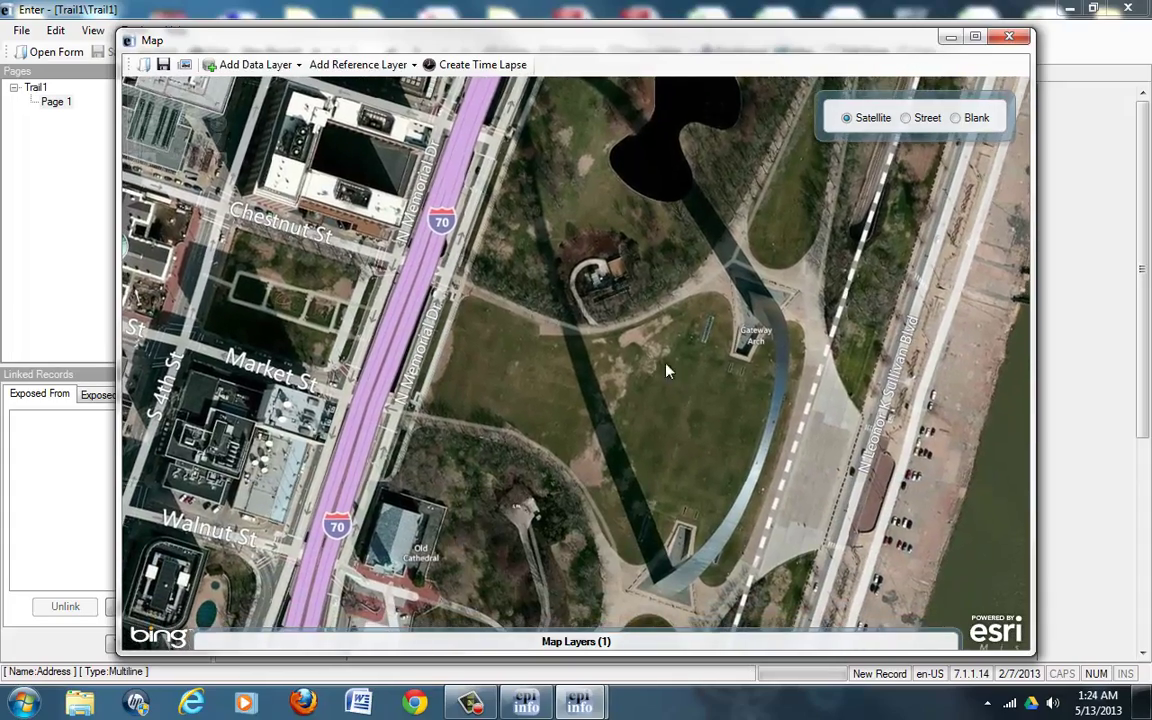
scroll(651, 328, down, 1)
scroll(653, 329, up, 2)
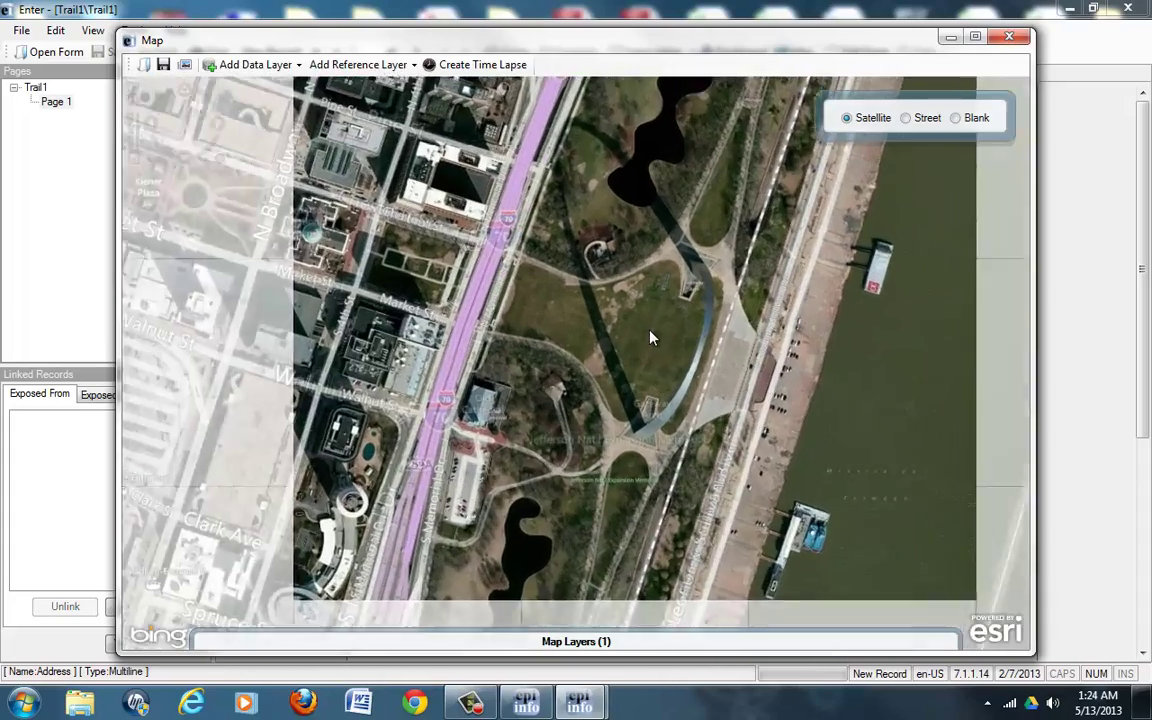
scroll(613, 368, down, 1)
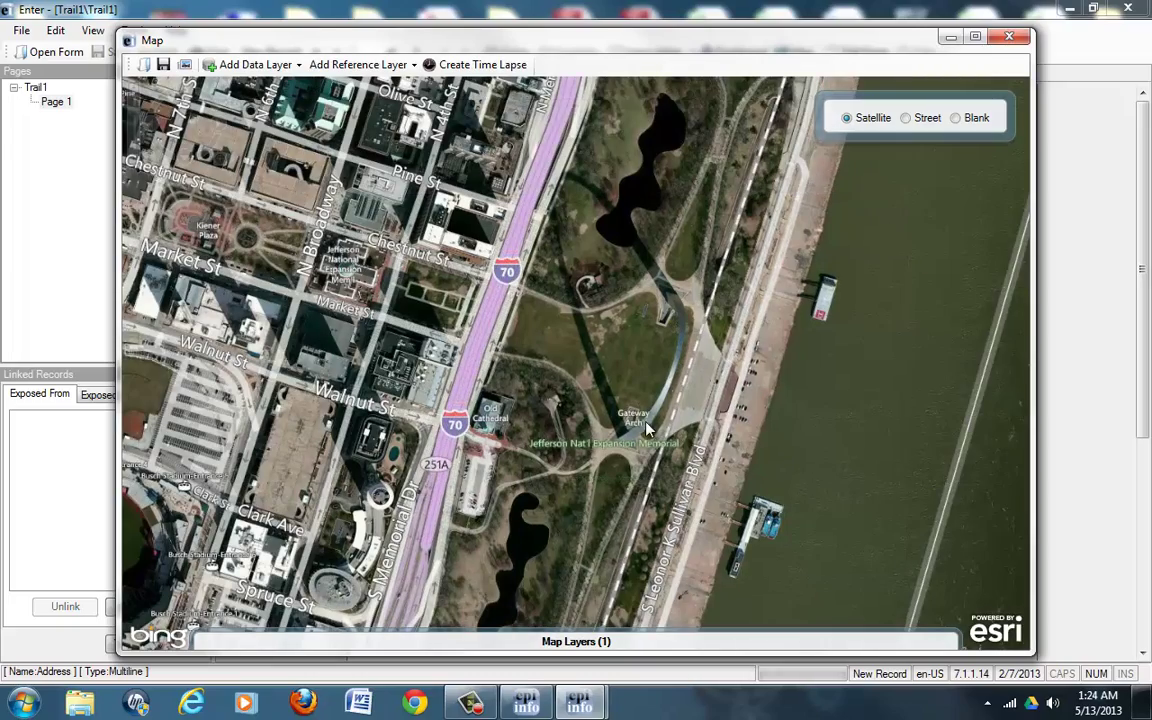
scroll(645, 432, up, 2)
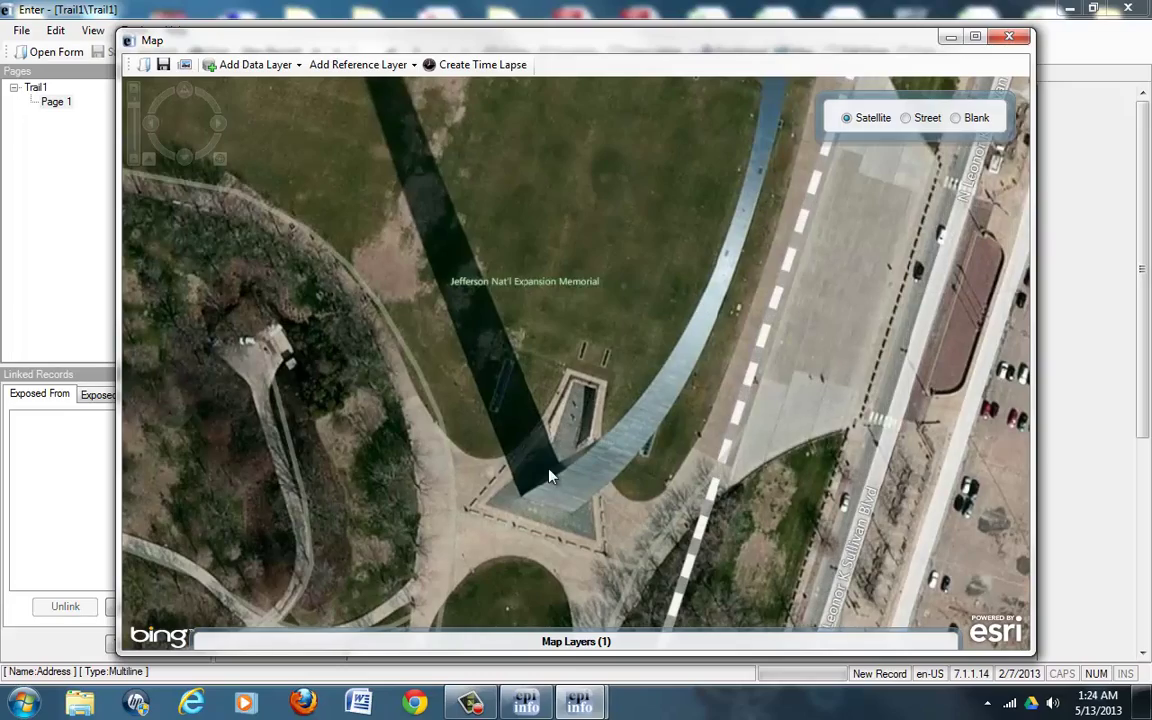
scroll(558, 495, up, 1)
scroll(597, 455, down, 2)
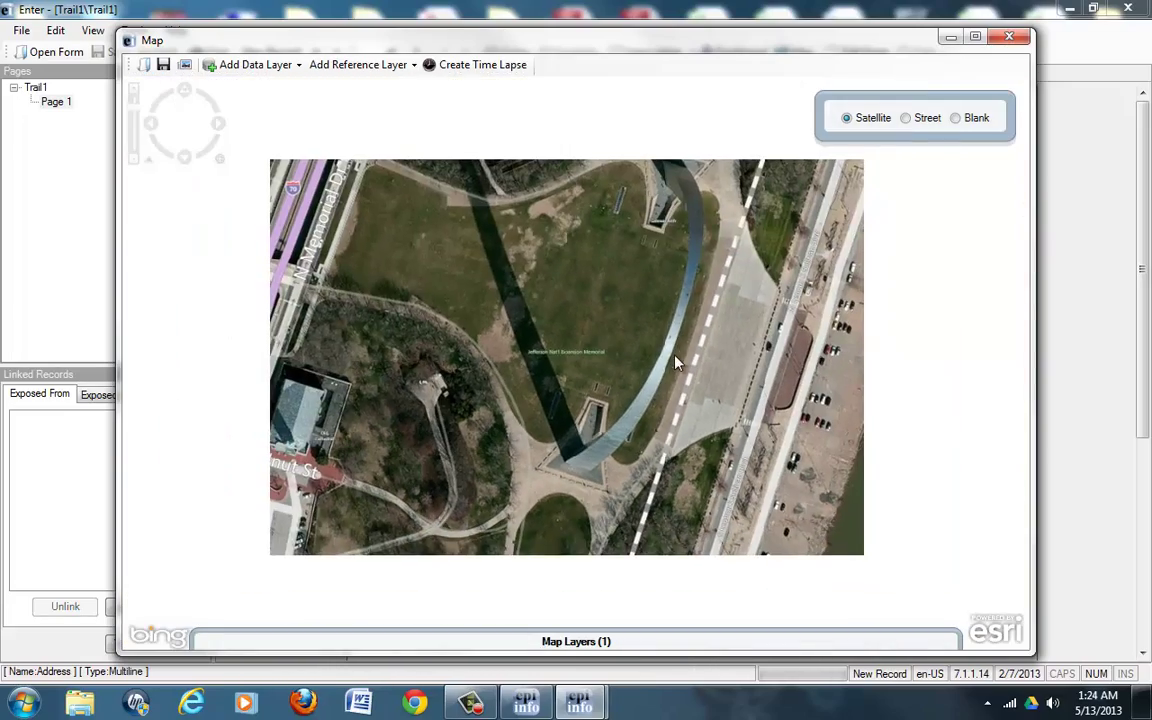
scroll(447, 288, up, 3)
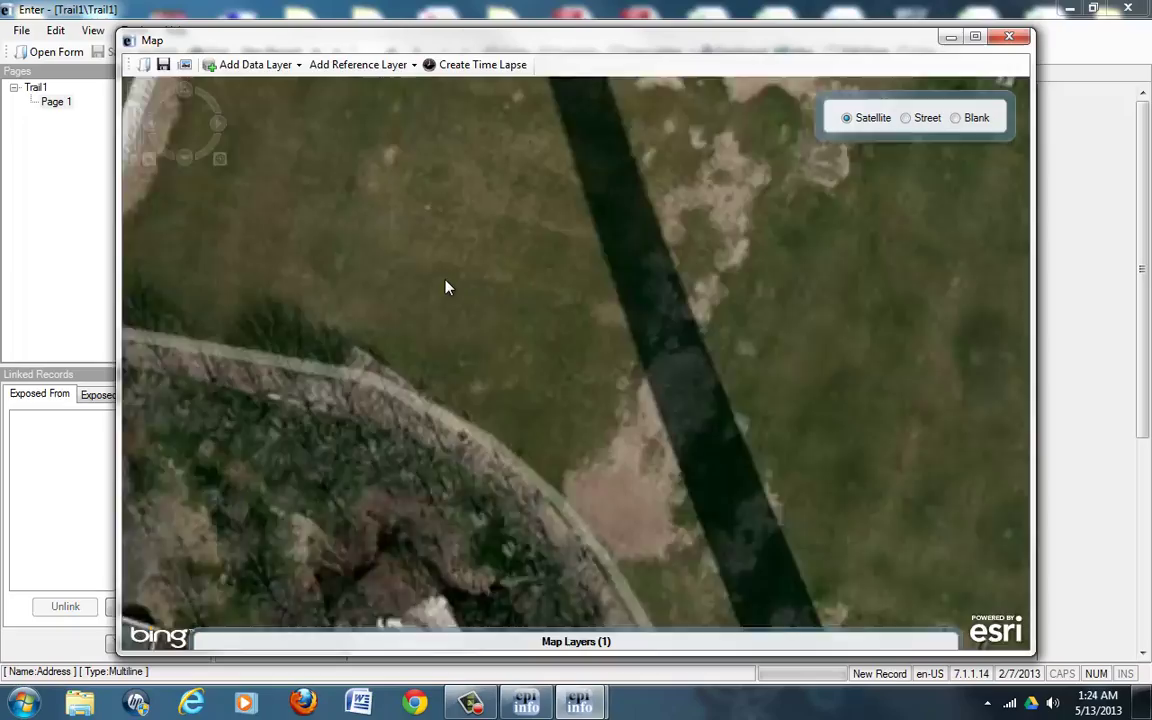
scroll(447, 288, down, 5)
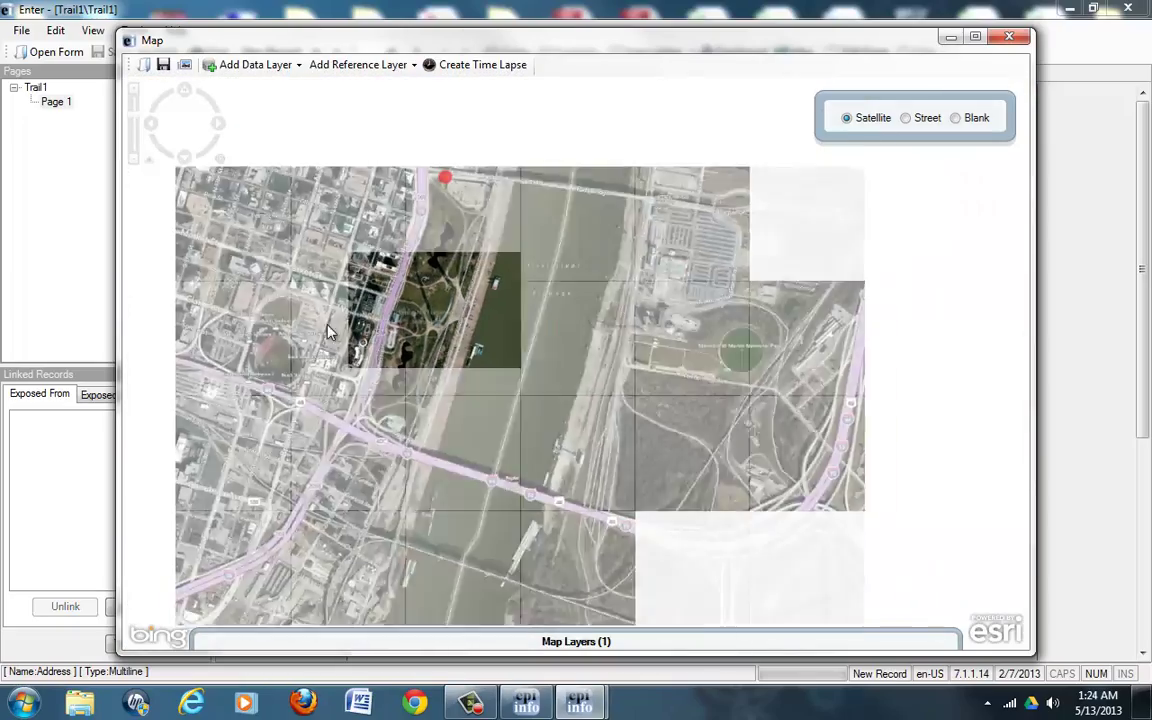
Step: Zoom out to frame both St. Louis red markers, then zoom into the western one by St Louis University Hospital
drag(560, 340, 755, 358)
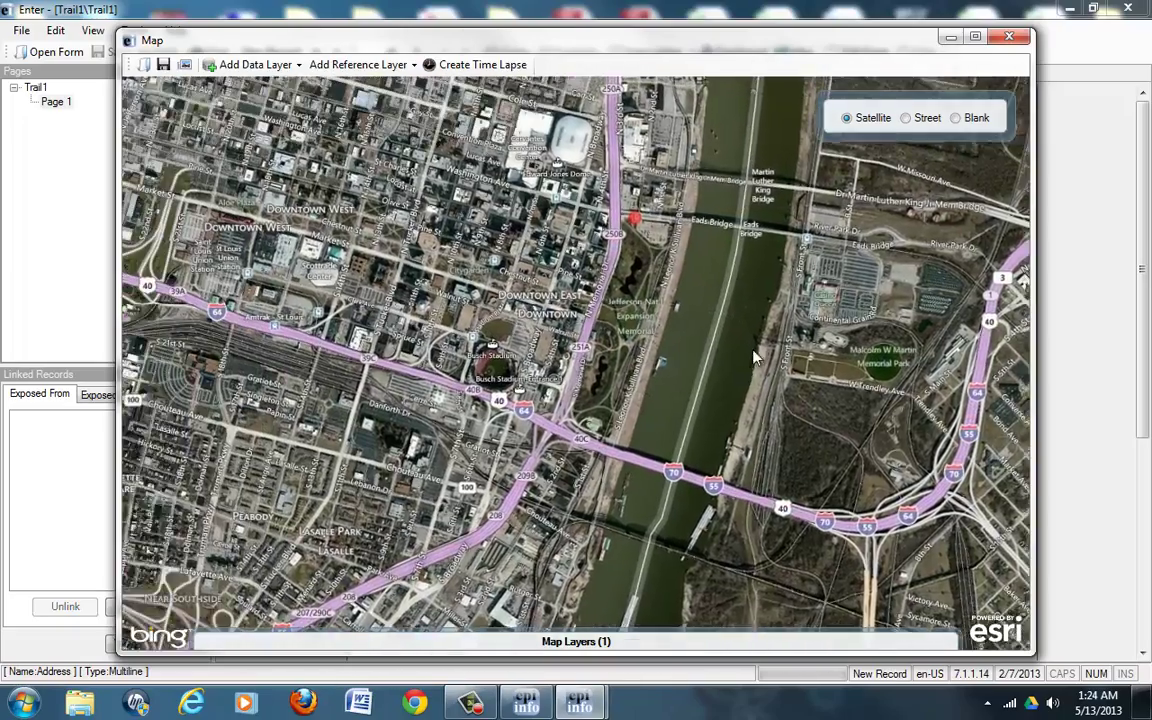
scroll(755, 358, down, 2)
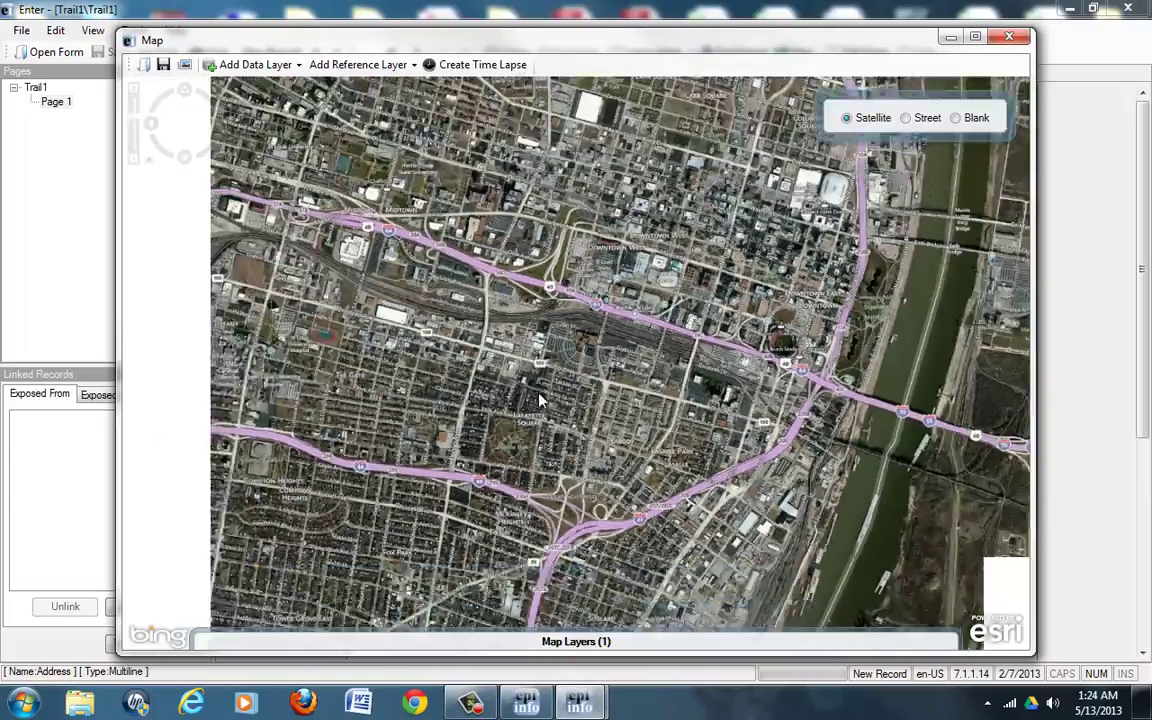
scroll(530, 400, down, 1)
scroll(407, 405, down, 1)
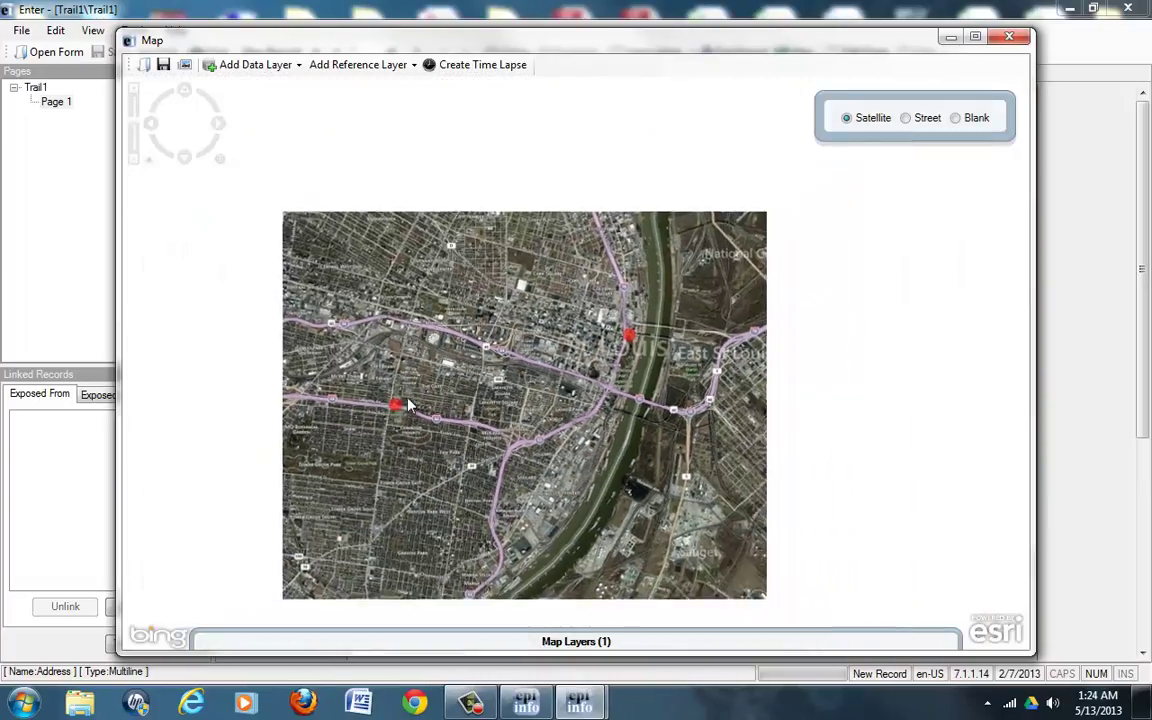
drag(407, 405, 672, 380)
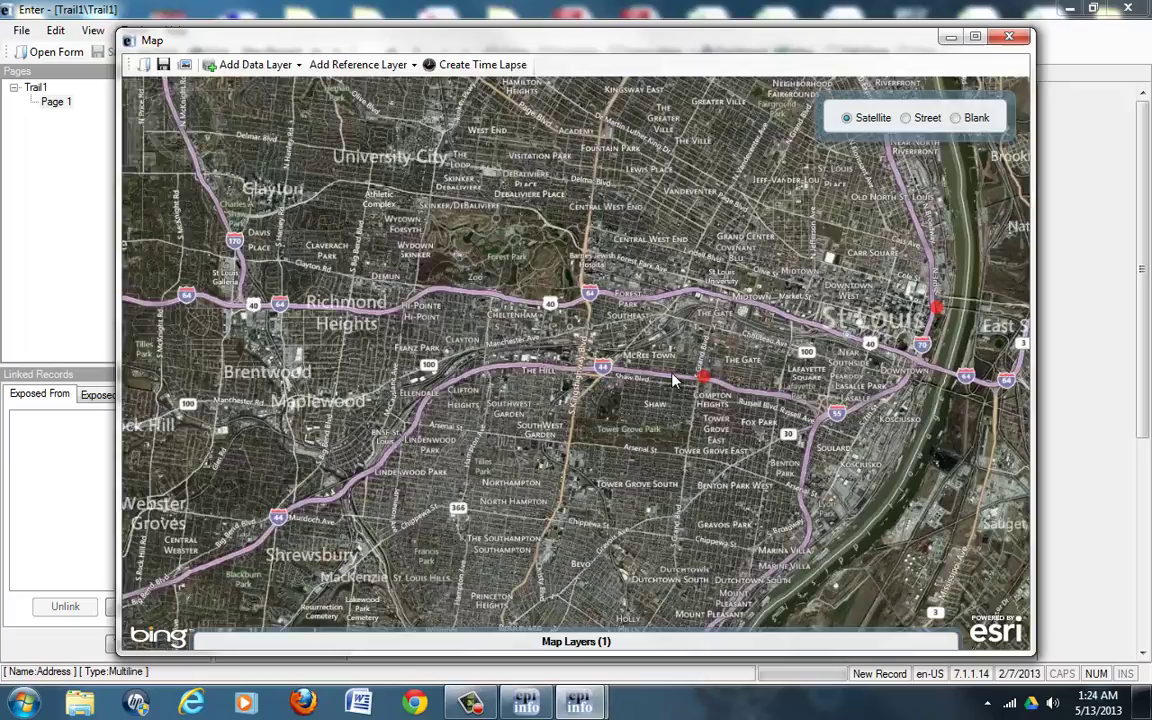
scroll(672, 380, up, 4)
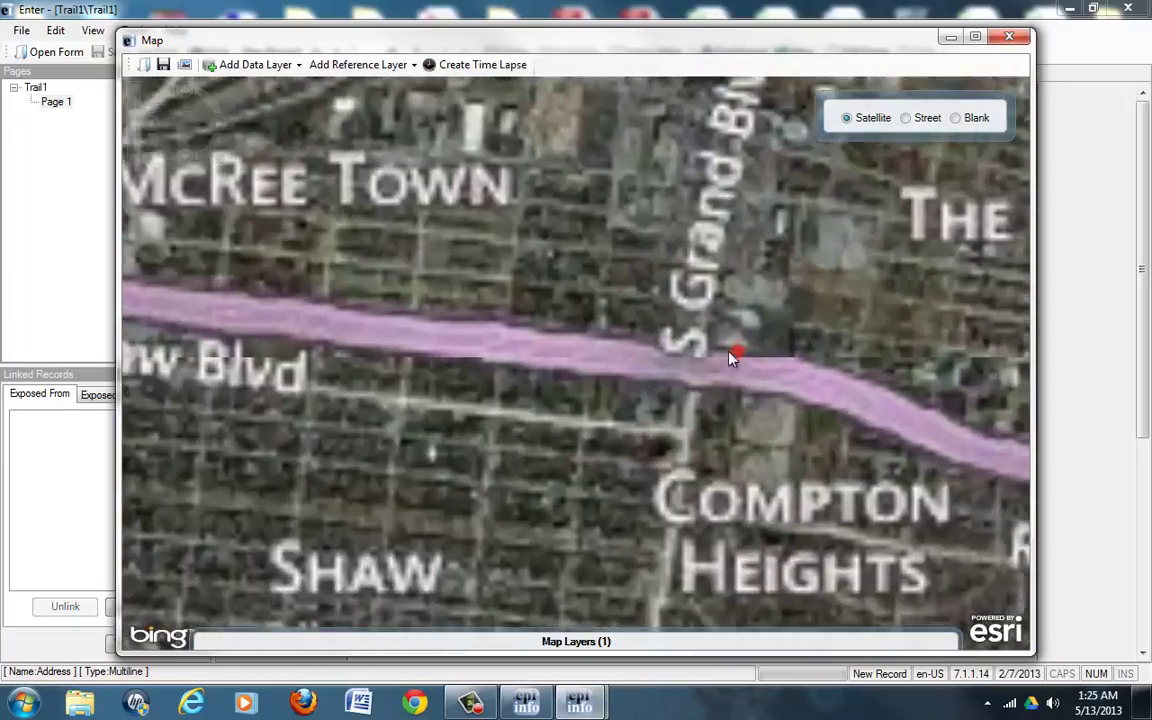
scroll(716, 336, up, 1)
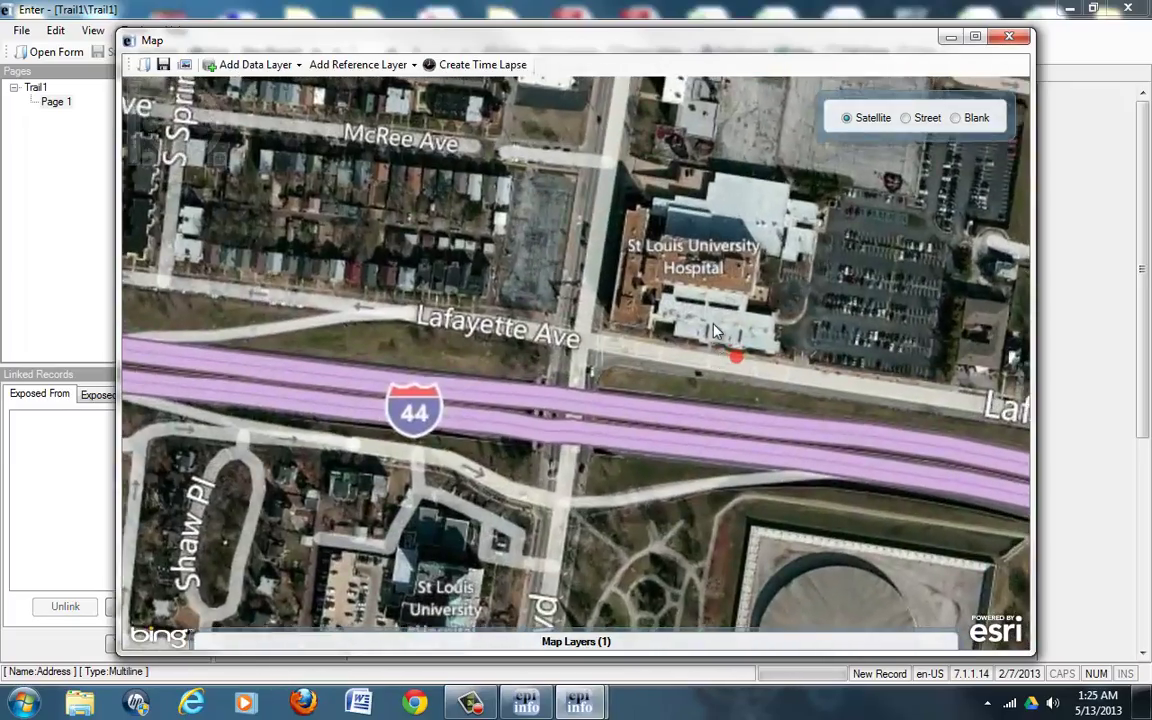
scroll(710, 289, up, 1)
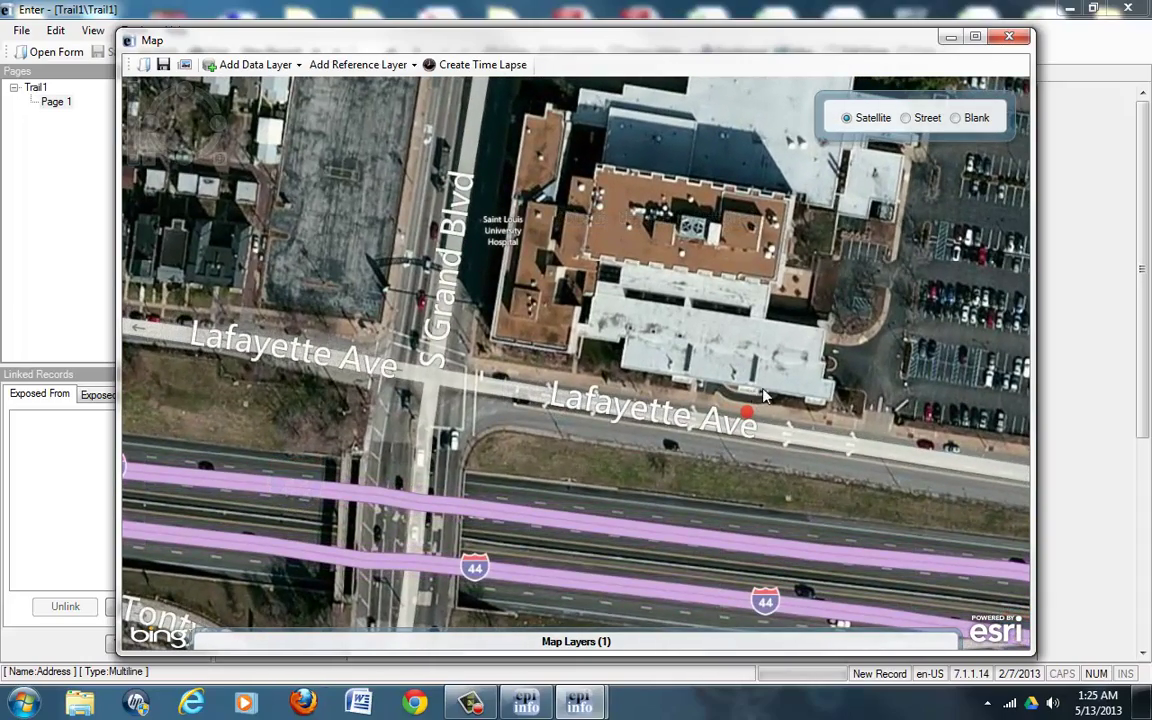
scroll(641, 367, down, 5)
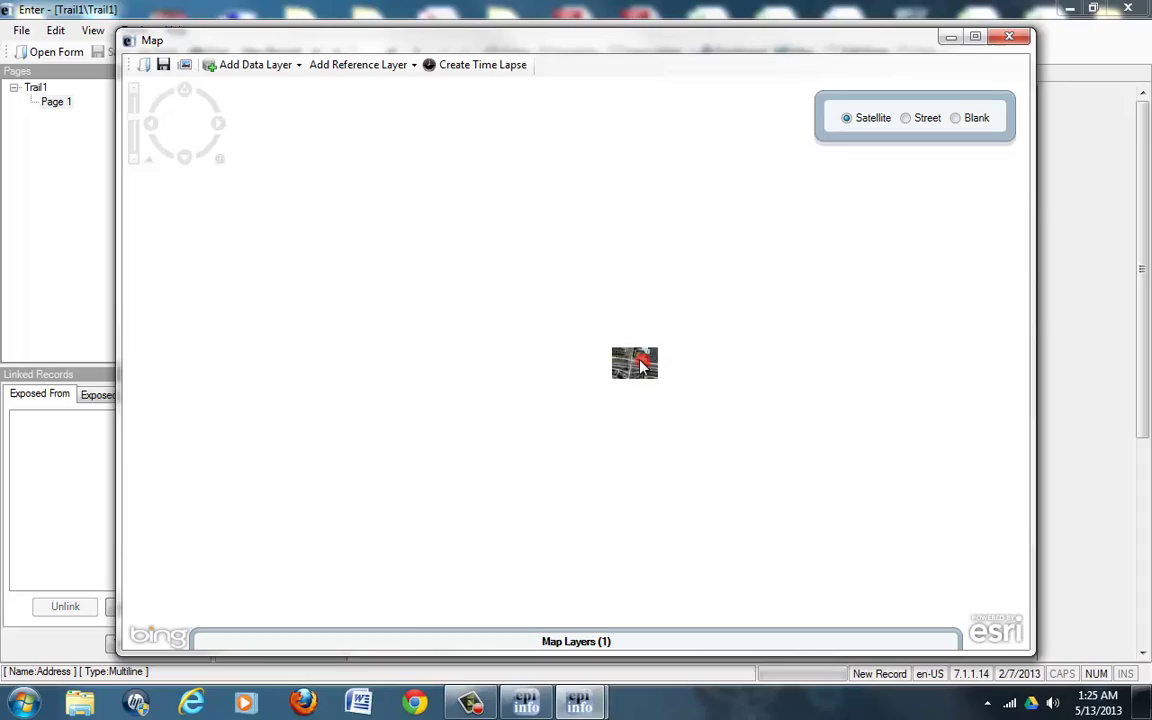
Step: Zoom from the US view into the Washington marker on Pennsylvania Ave NW, showing streets west of the White House
scroll(760, 362, down, 3)
scroll(812, 303, up, 6)
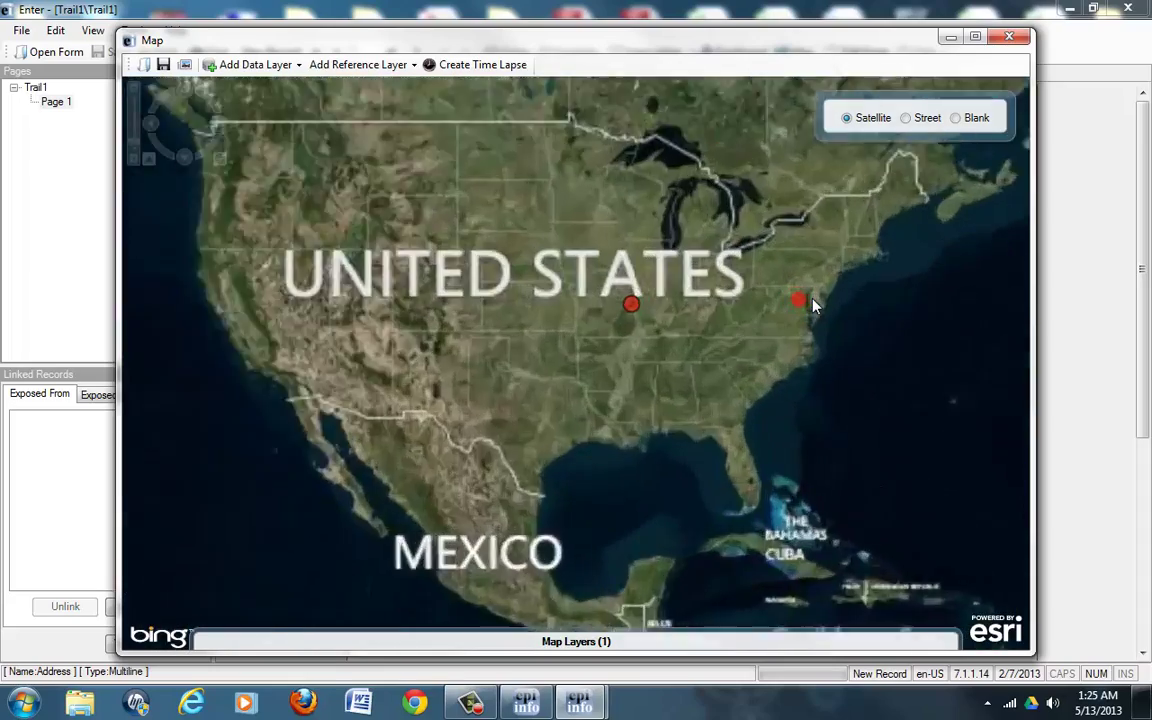
scroll(676, 320, up, 4)
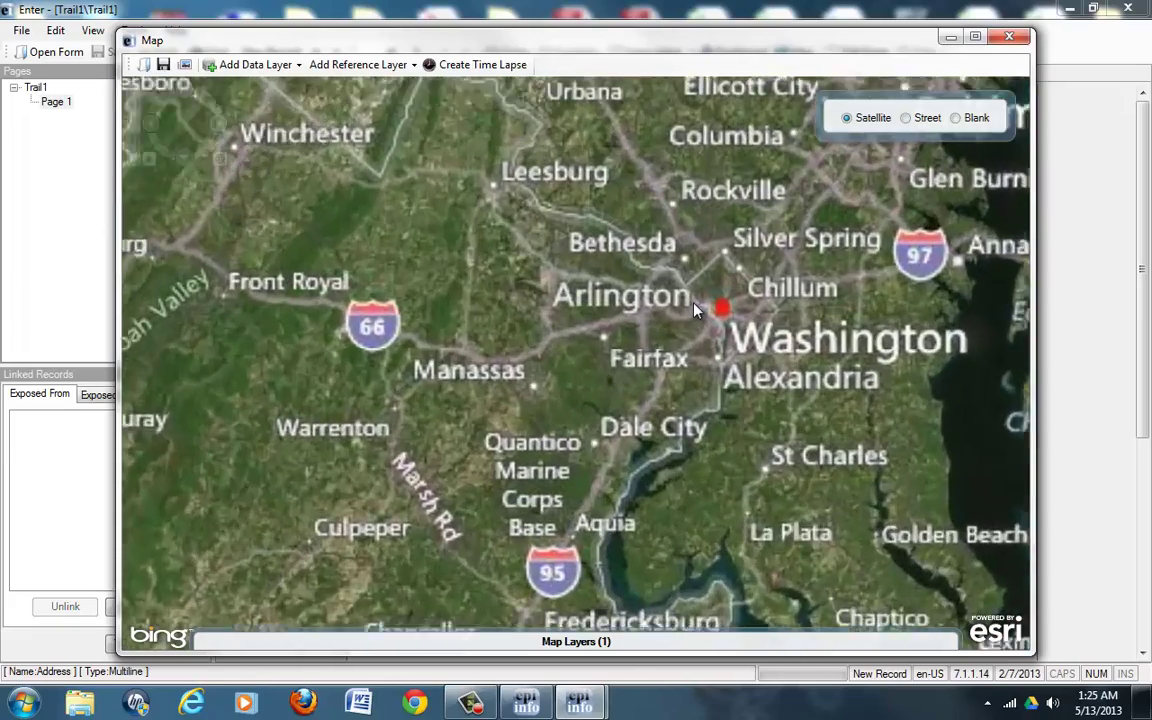
scroll(730, 312, up, 8)
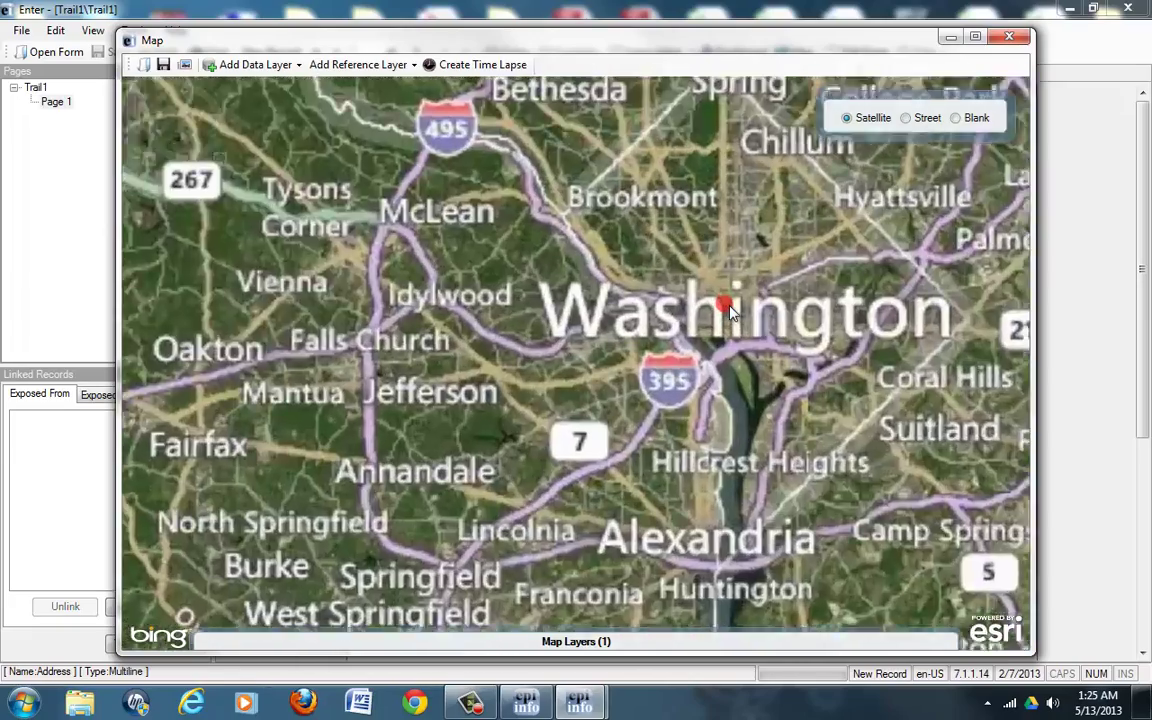
scroll(659, 298, down, 5)
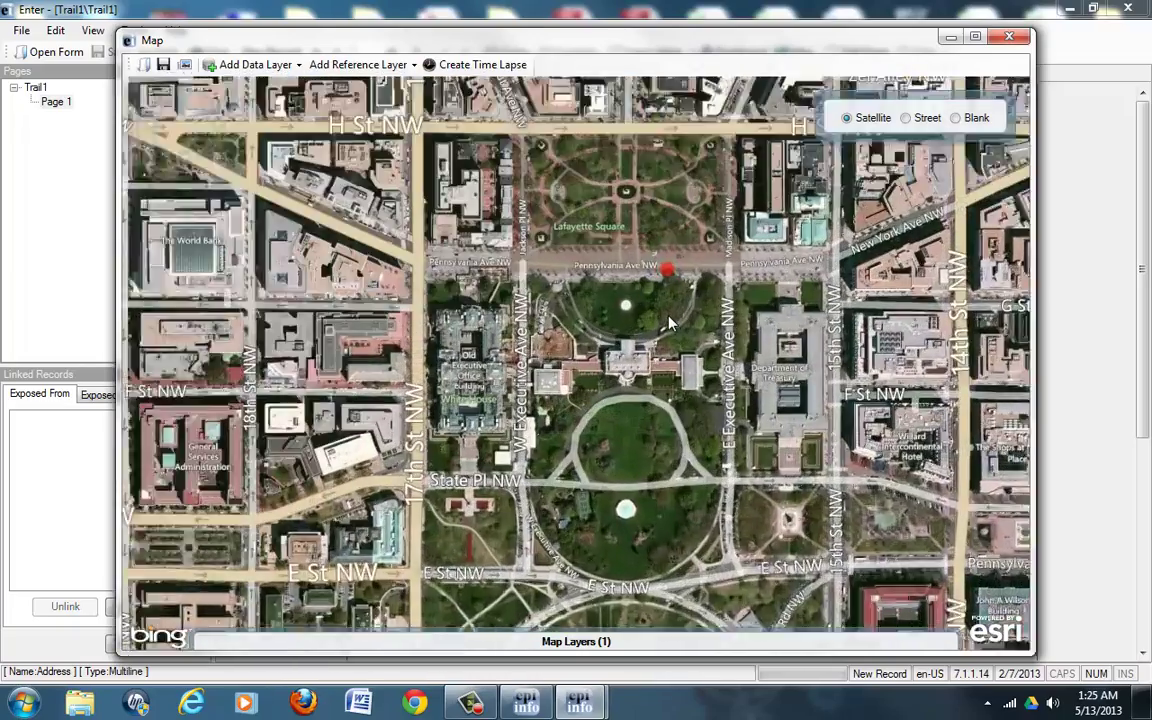
scroll(660, 311, up, 2)
scroll(620, 270, down, 3)
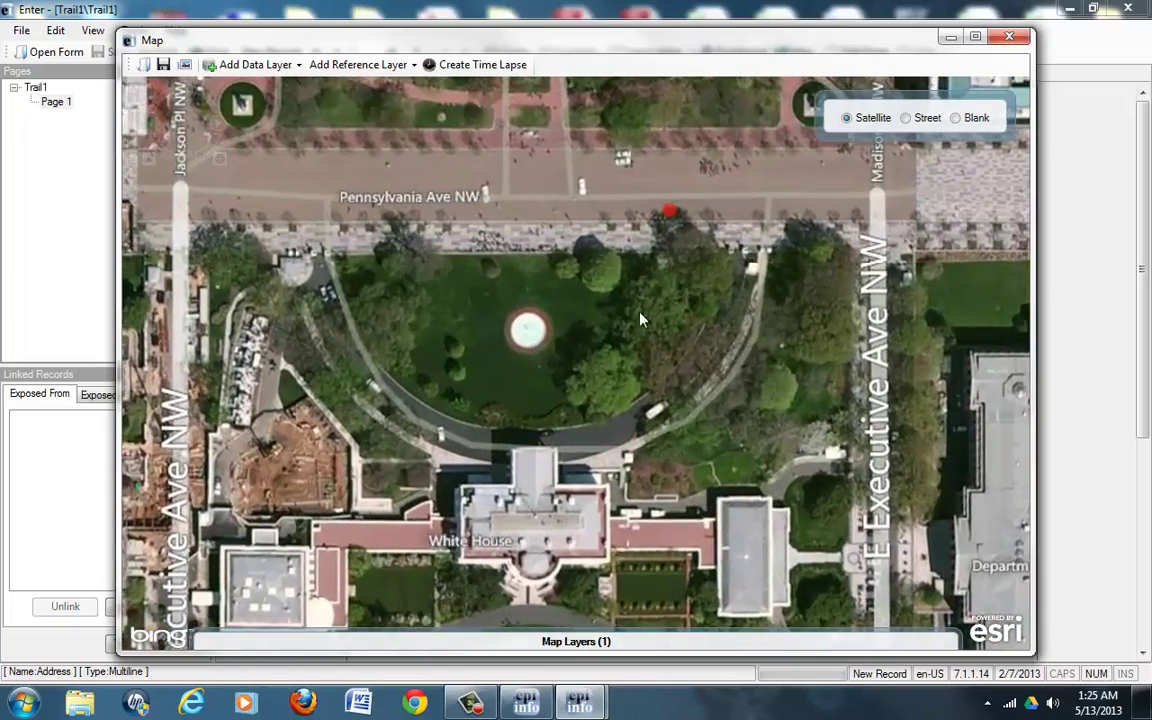
scroll(560, 420, up, 2)
scroll(567, 445, up, 2)
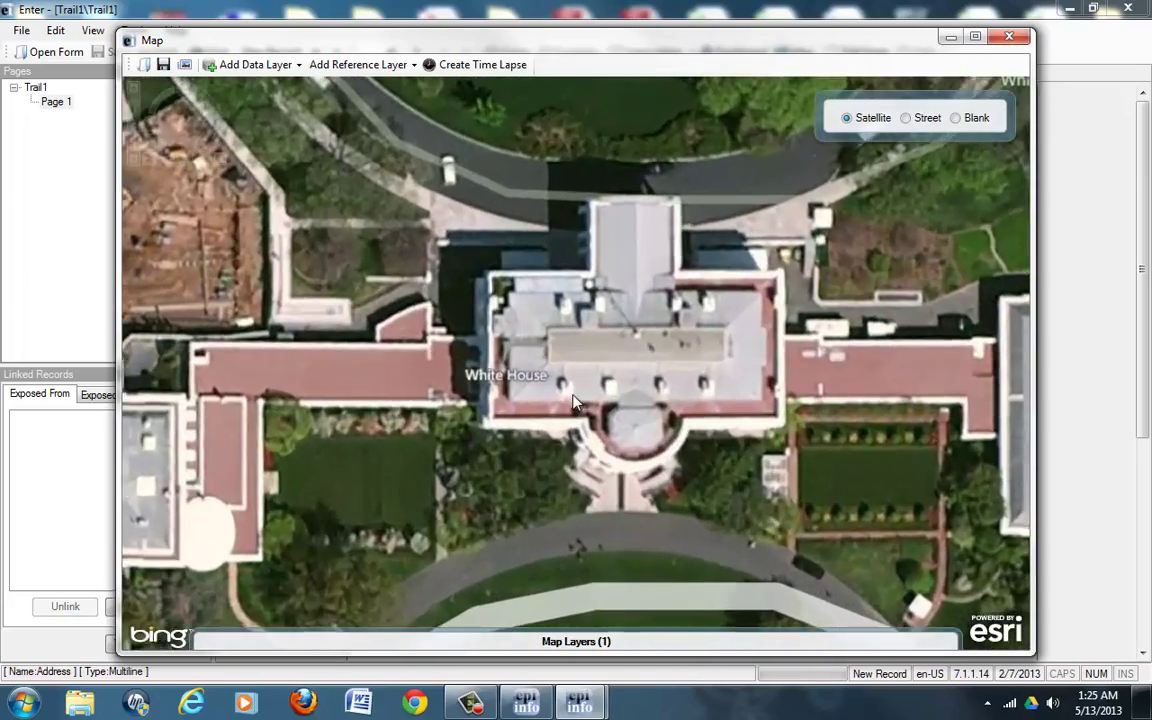
scroll(505, 350, down, 3)
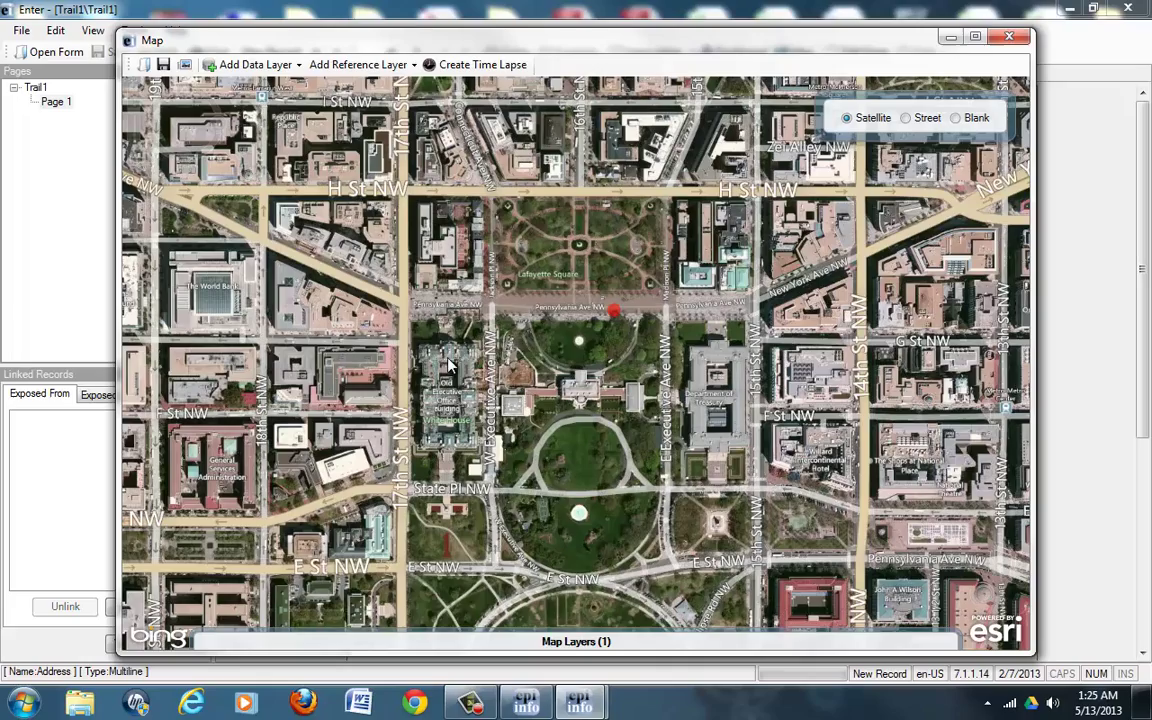
drag(376, 336, 465, 326)
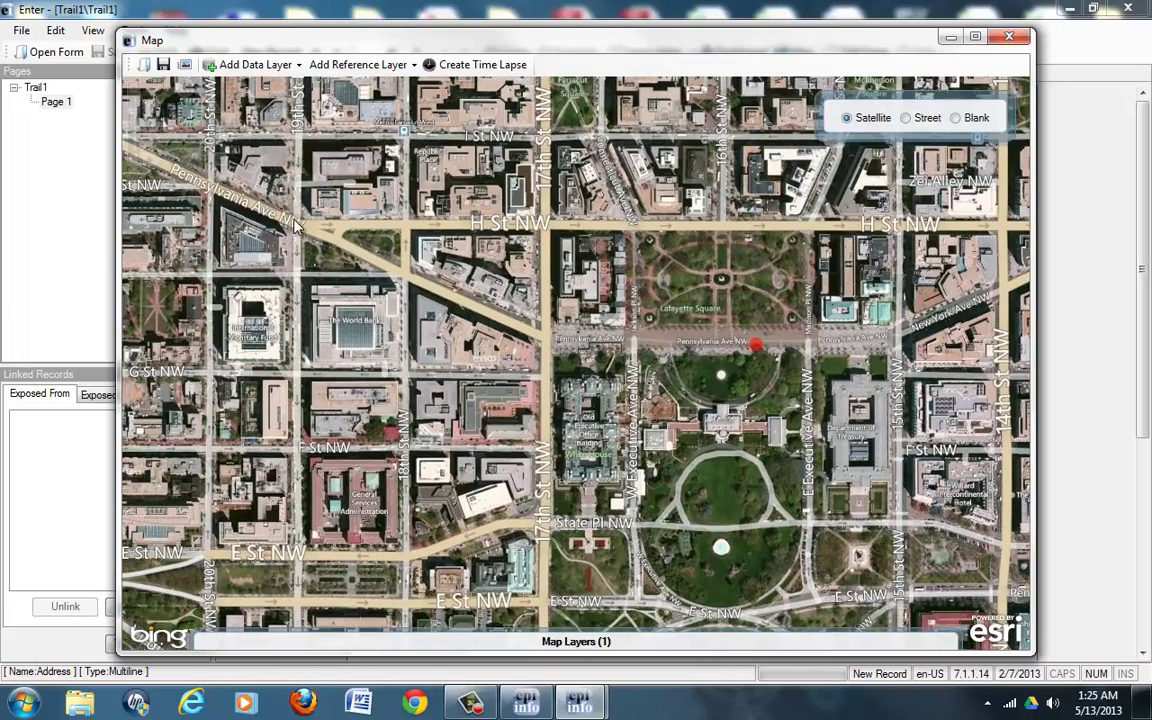